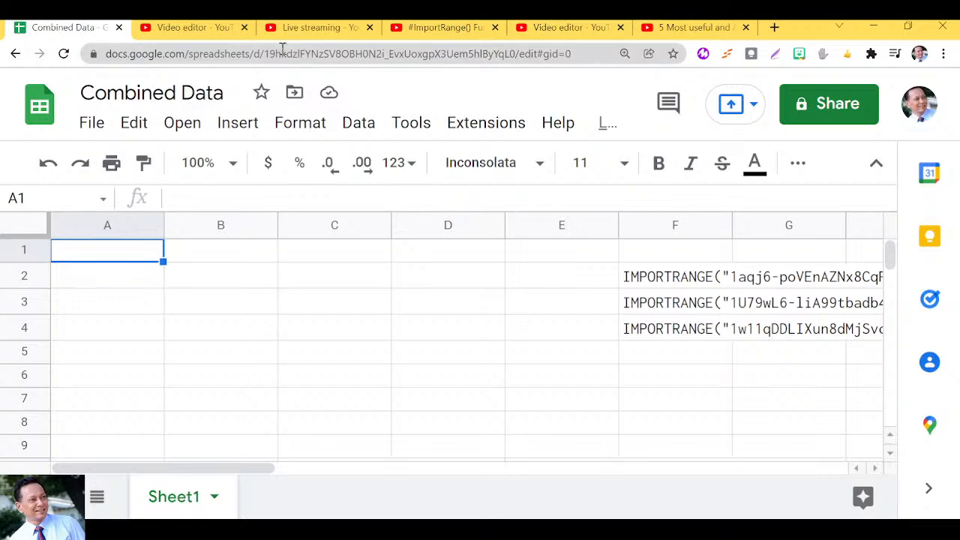
left_click(304, 30)
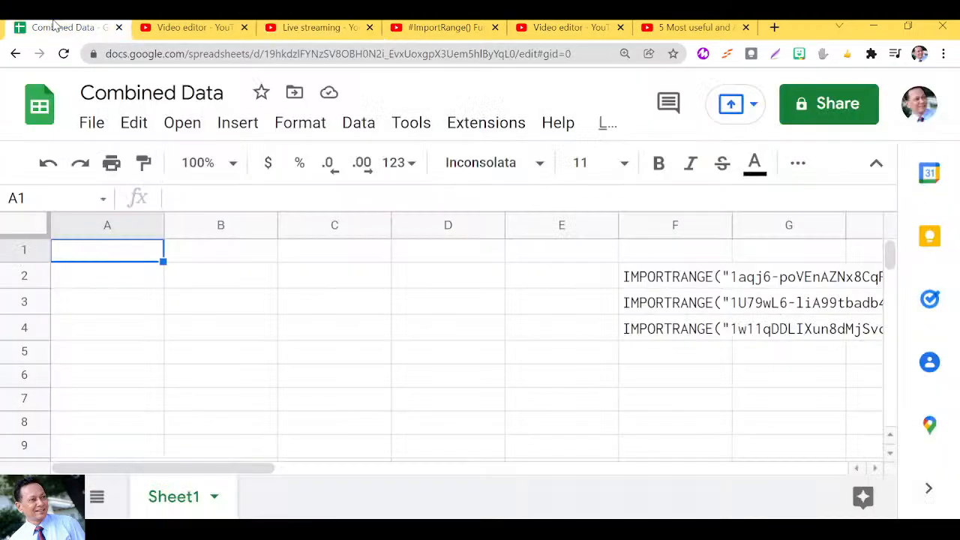
left_click(72, 28)
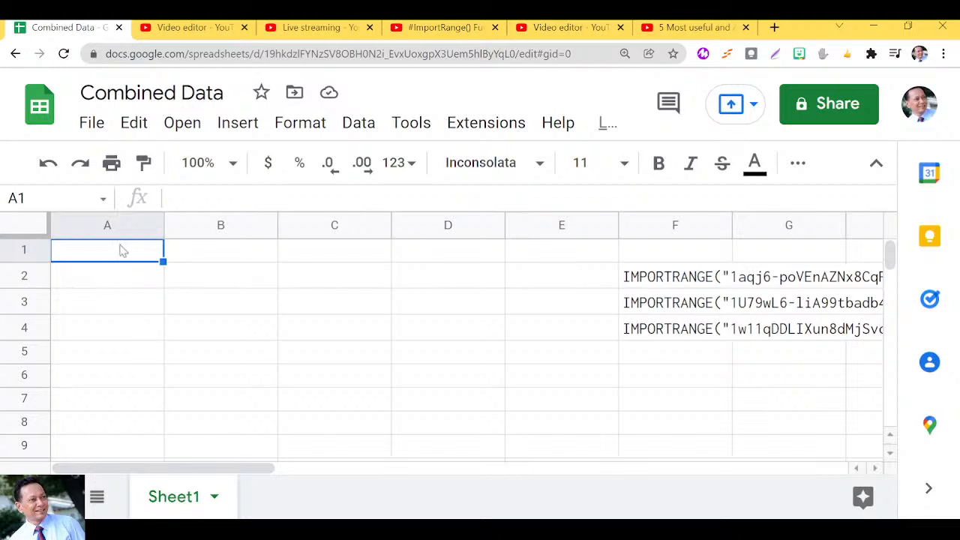
Step: Start a formula in cell A1 with an empty pair of array braces, ={}
left_click(180, 199)
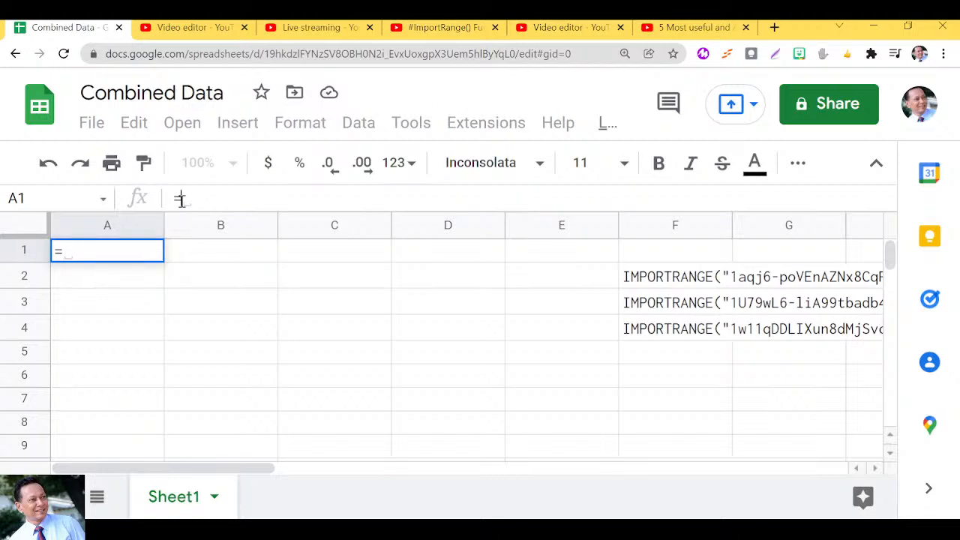
type("={}")
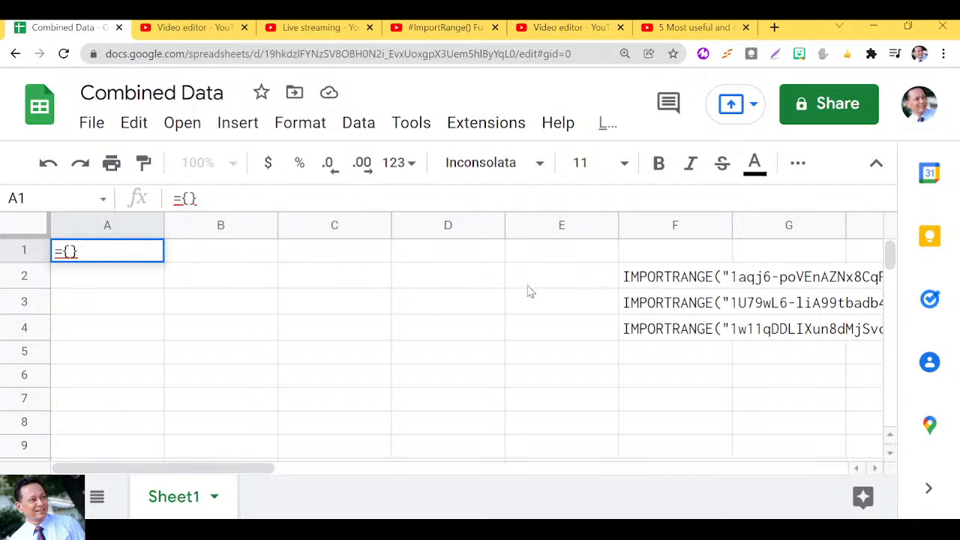
left_click(649, 281)
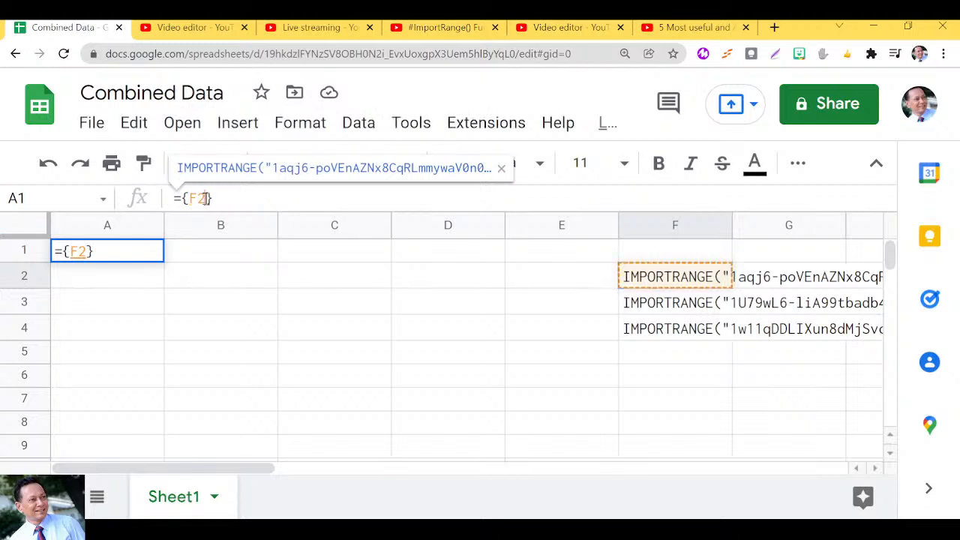
key("BackSpace")
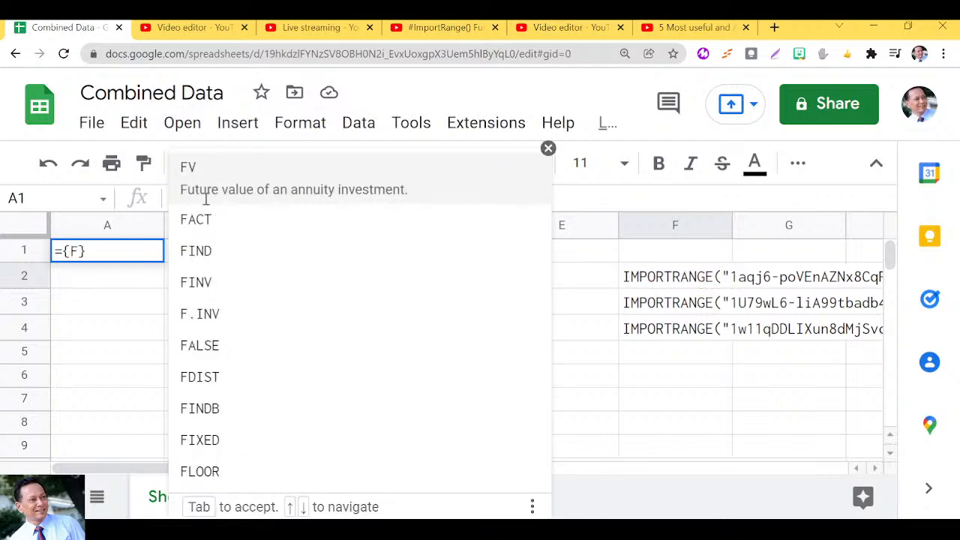
key("BackSpace")
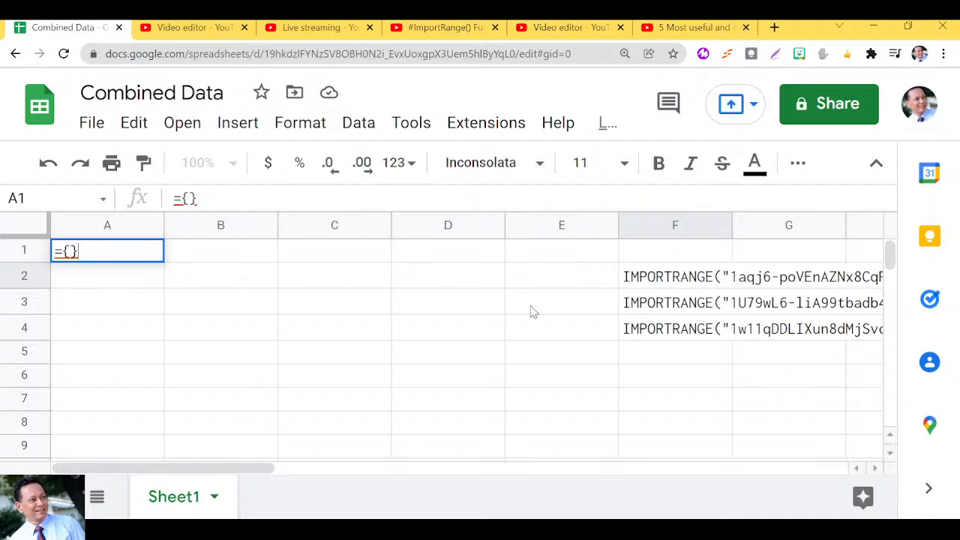
Step: Copy the IMPORTRANGE text for Sheet1!A1:D15 from F2 into the braces of A1's formula and commit it
left_click(633, 281)
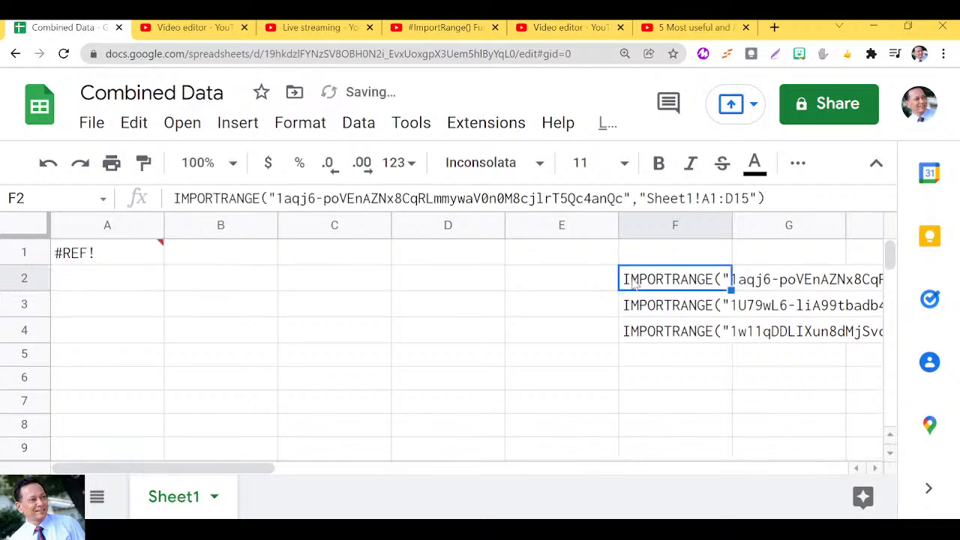
key("ctrl+c")
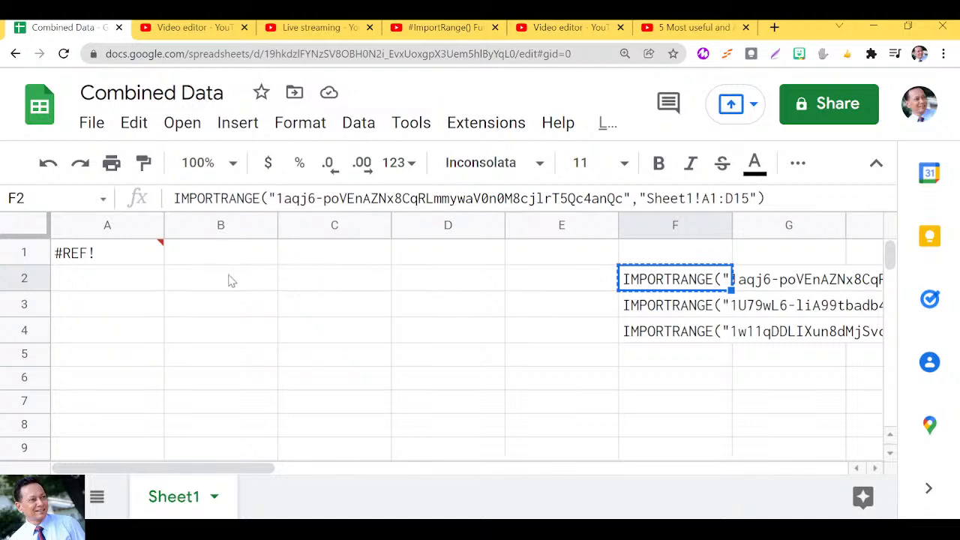
left_click(97, 255)
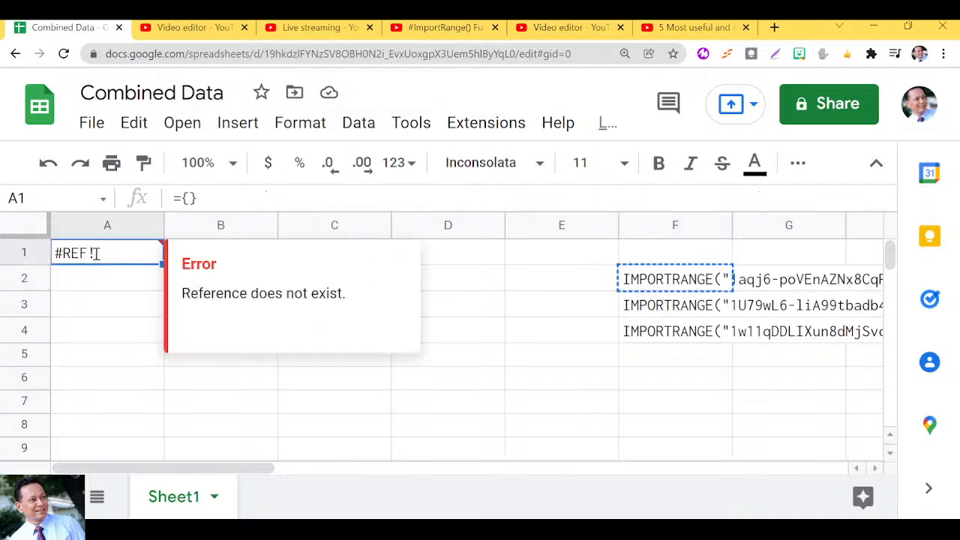
double_click(95, 255)
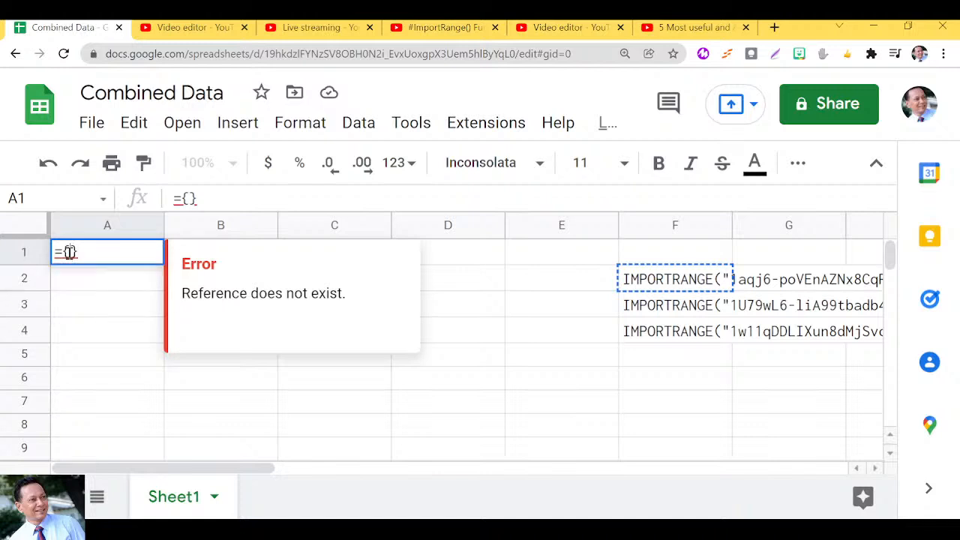
key("ctrl+v")
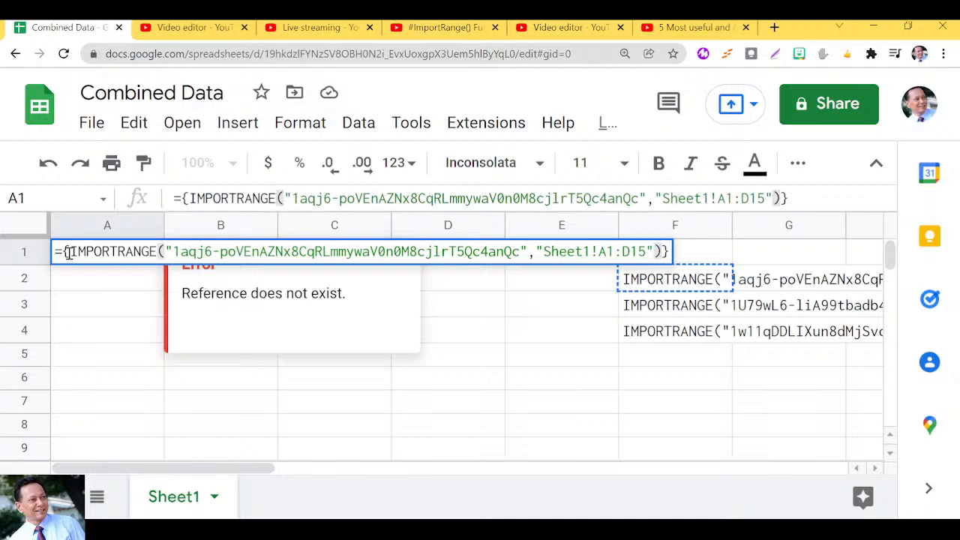
key("Return")
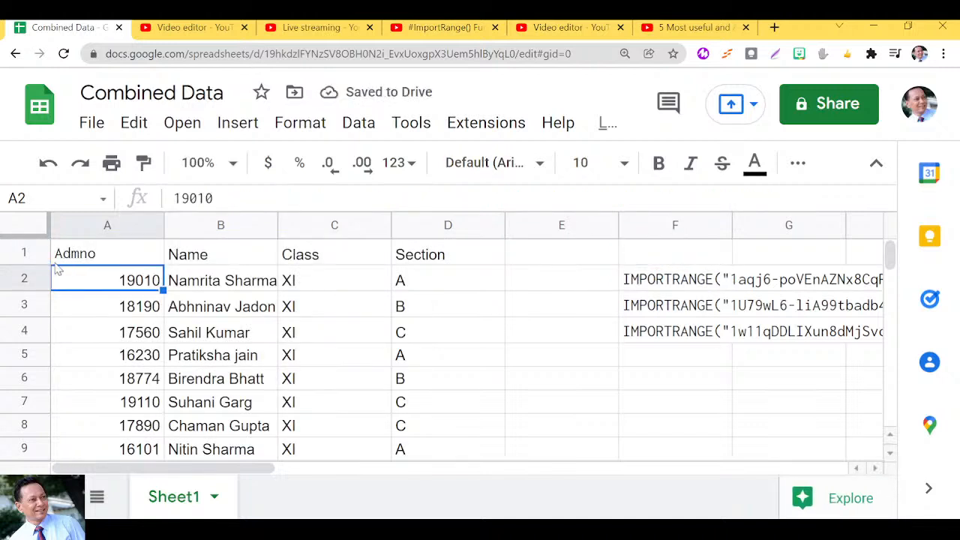
Step: Add a semicolon after the first IMPORTRANGE, inside the closing brace of A1's formula
double_click(81, 253)
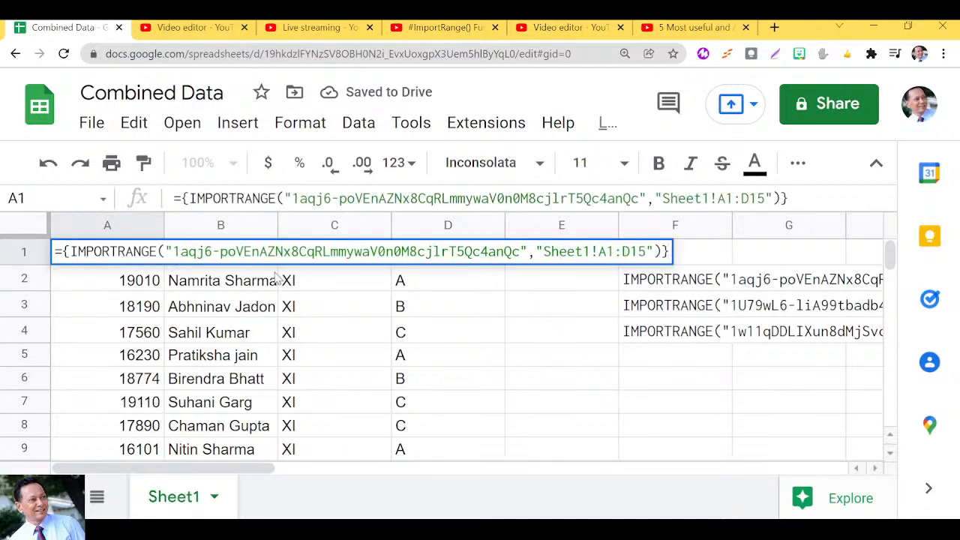
left_click(662, 251)
type(";")
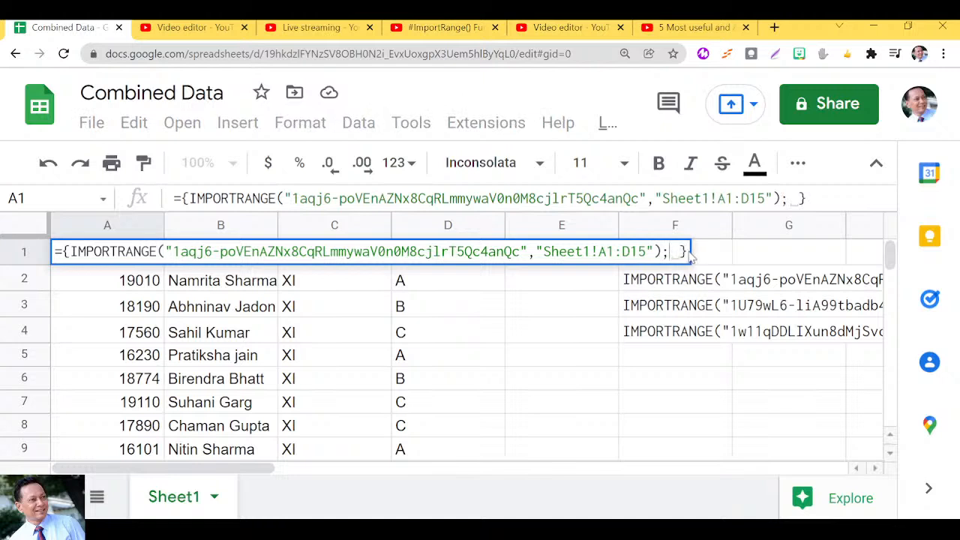
key("BackSpace")
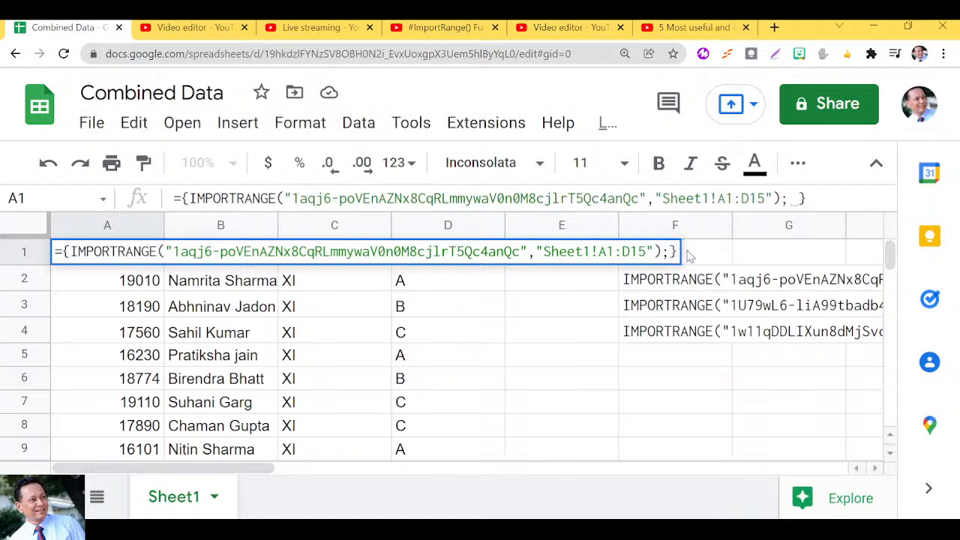
Step: Insert F3's IMPORTRANGE text for Sheet1!A2:D6 on a new line inside A1's braces, followed by a semicolon
left_click(657, 311)
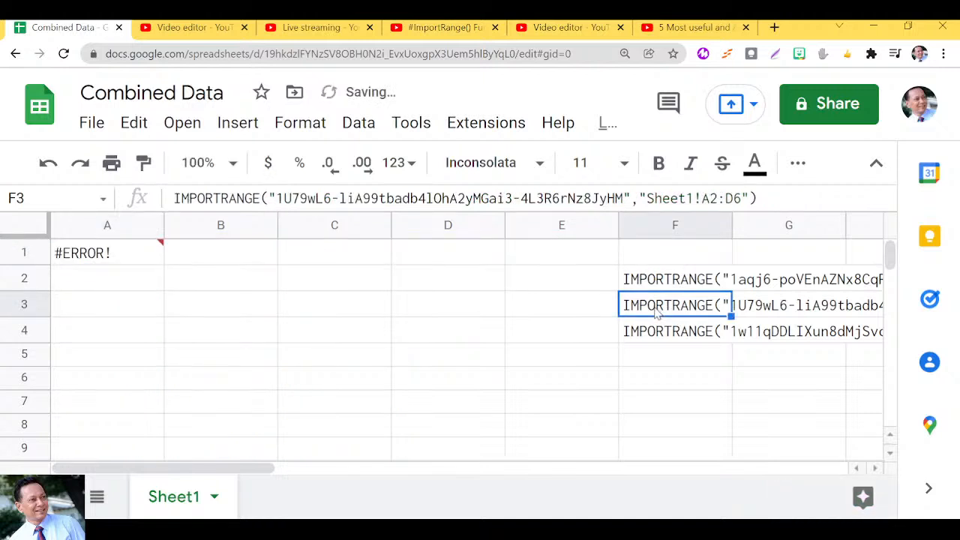
key("ctrl+c")
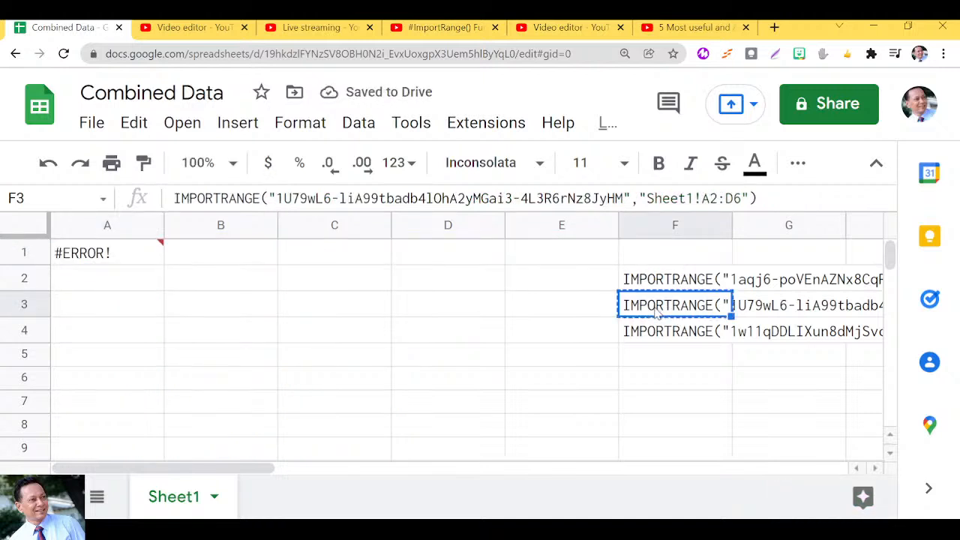
left_click(79, 259)
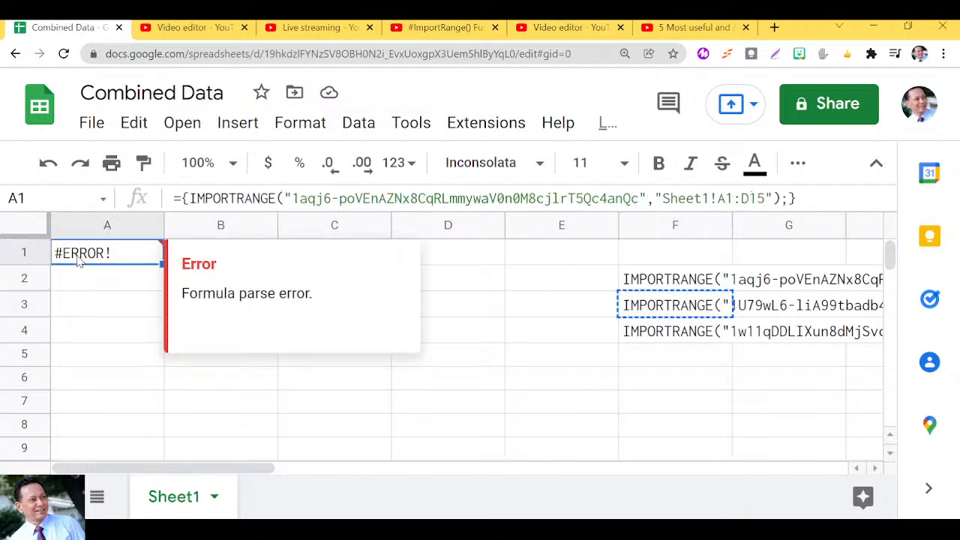
double_click(80, 260)
key("ctrl+a")
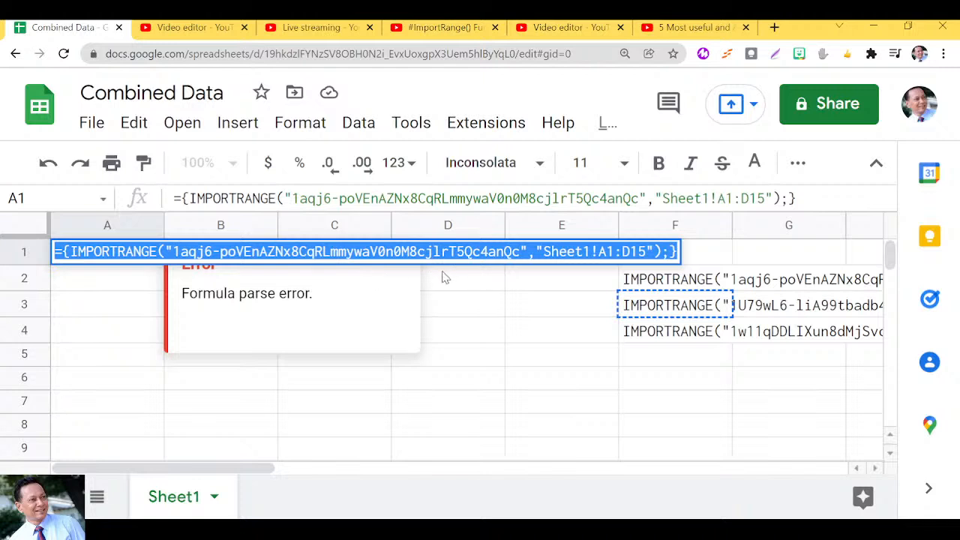
left_click(667, 252)
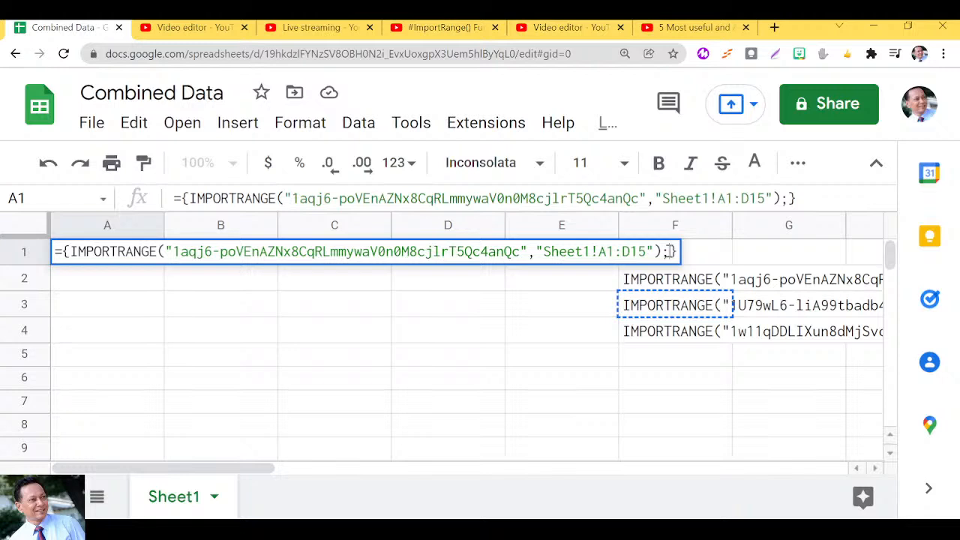
key("ctrl+Return")
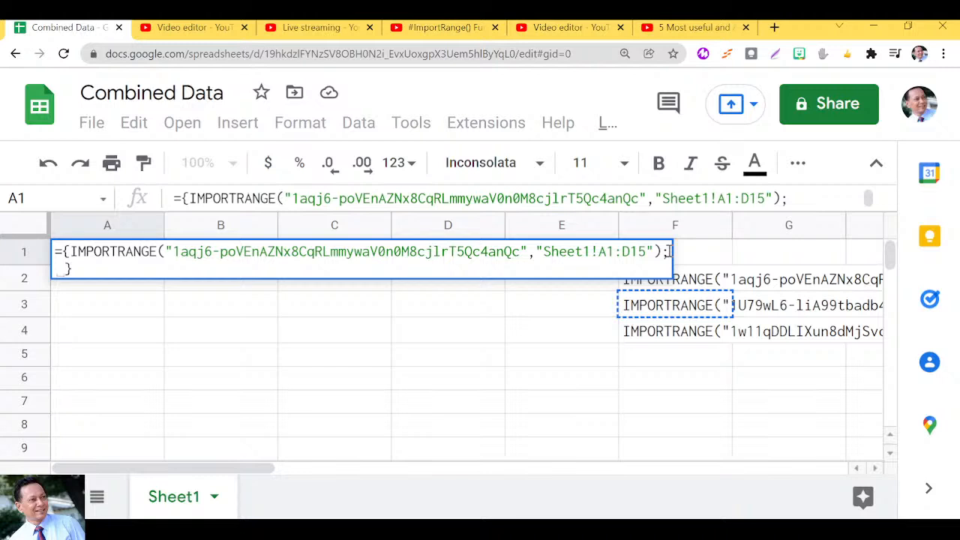
key("ctrl+v")
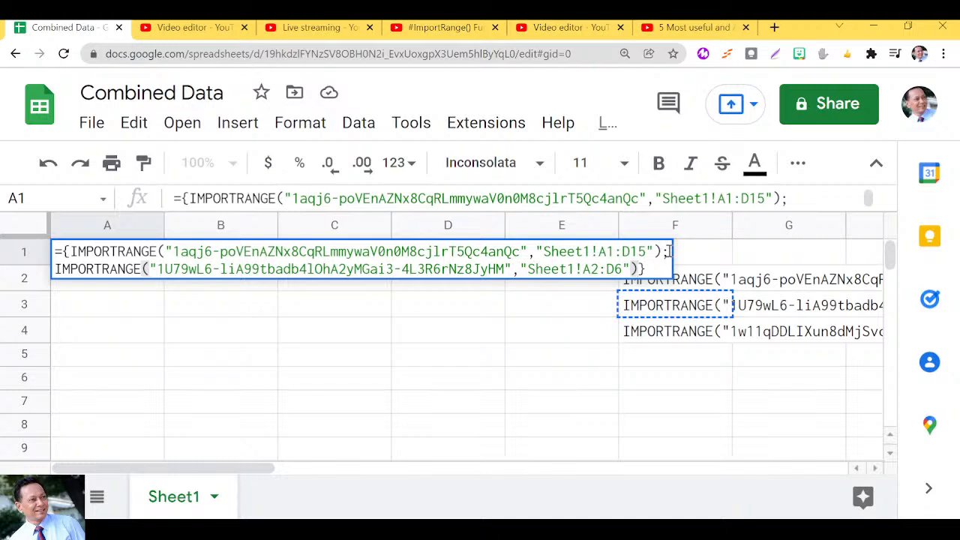
type(";")
key("BackSpace")
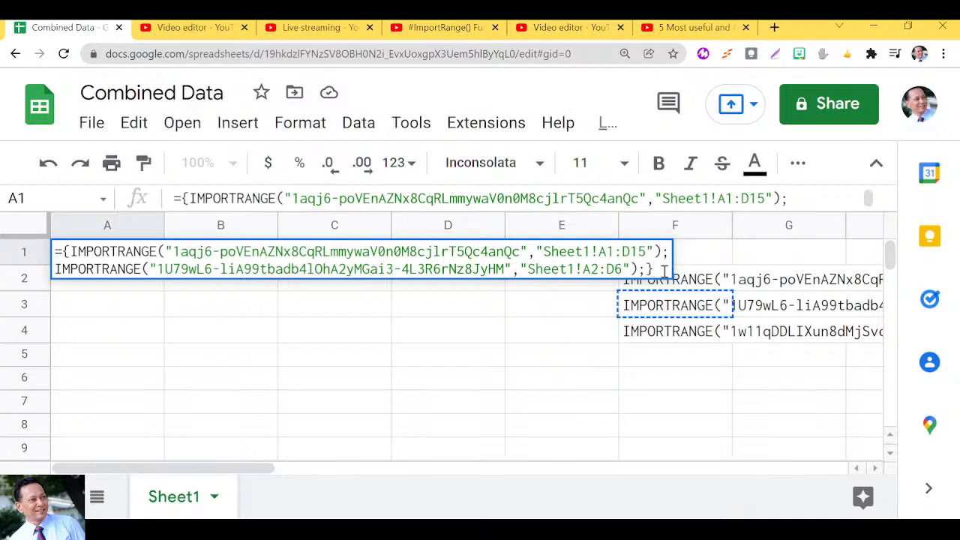
Step: Insert F4's IMPORTRANGE text for Sheet1!A2:D11 on a third line inside A1's braces and commit the formula
left_click(654, 334)
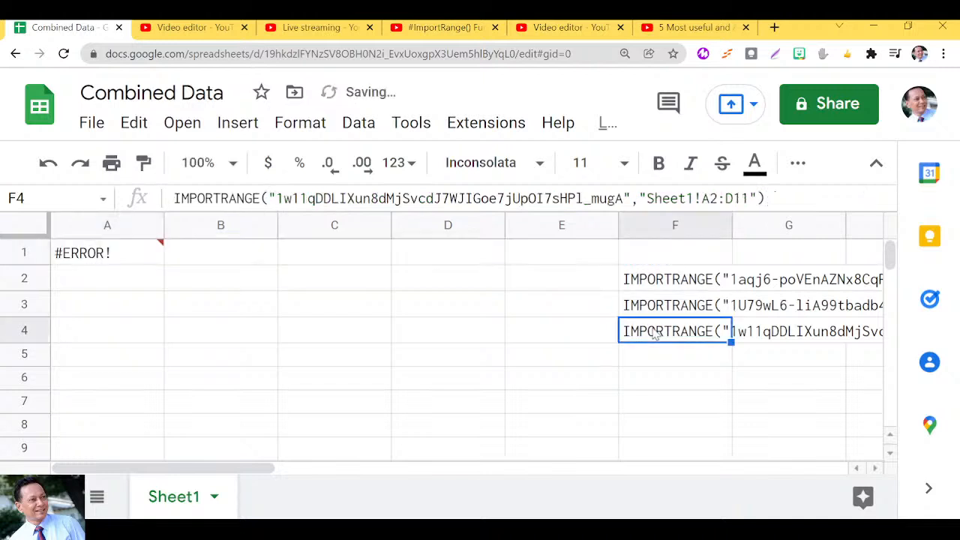
key("ctrl+c")
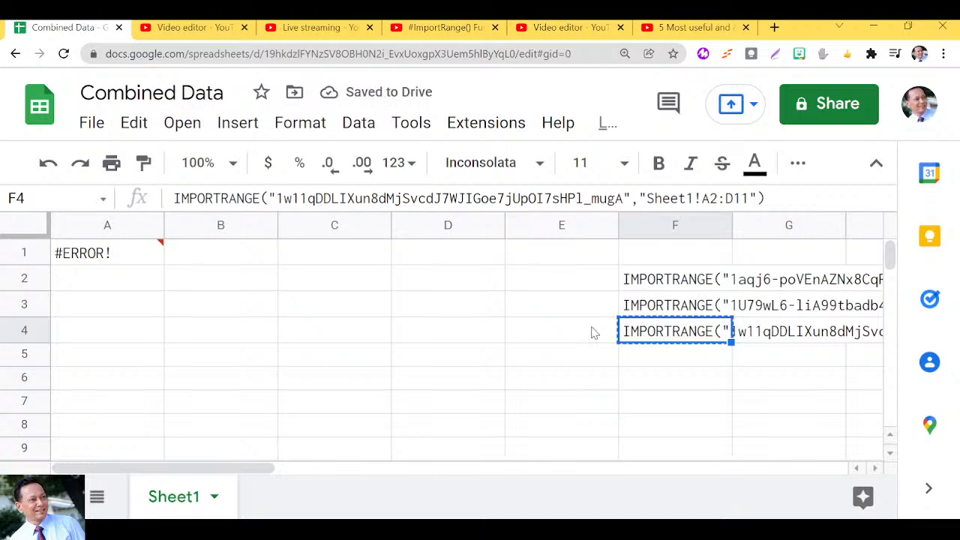
double_click(128, 262)
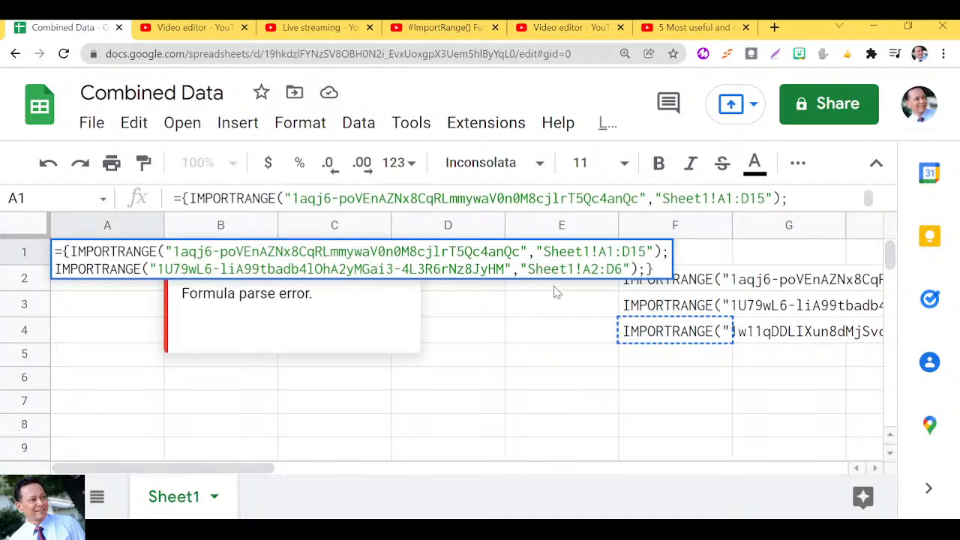
left_click(642, 270)
type(";")
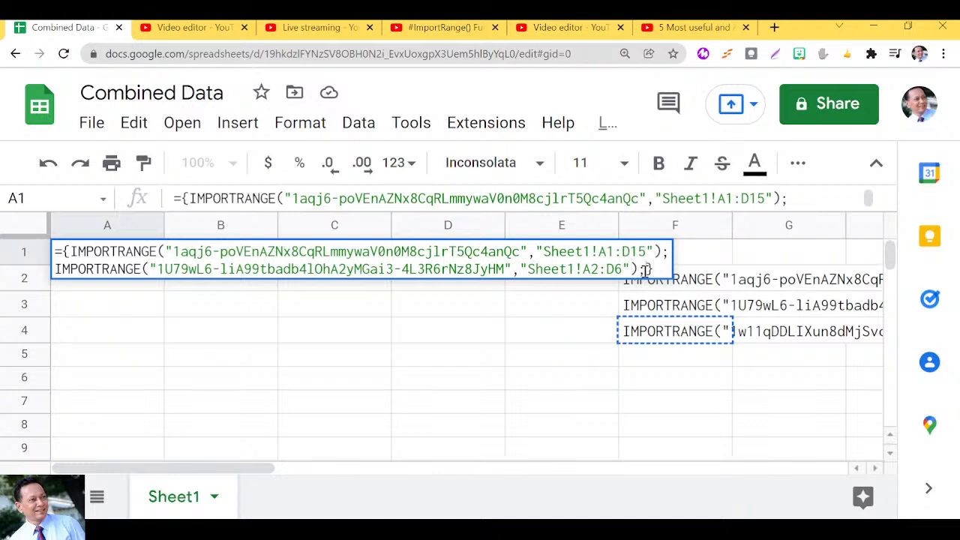
key("ctrl+Return")
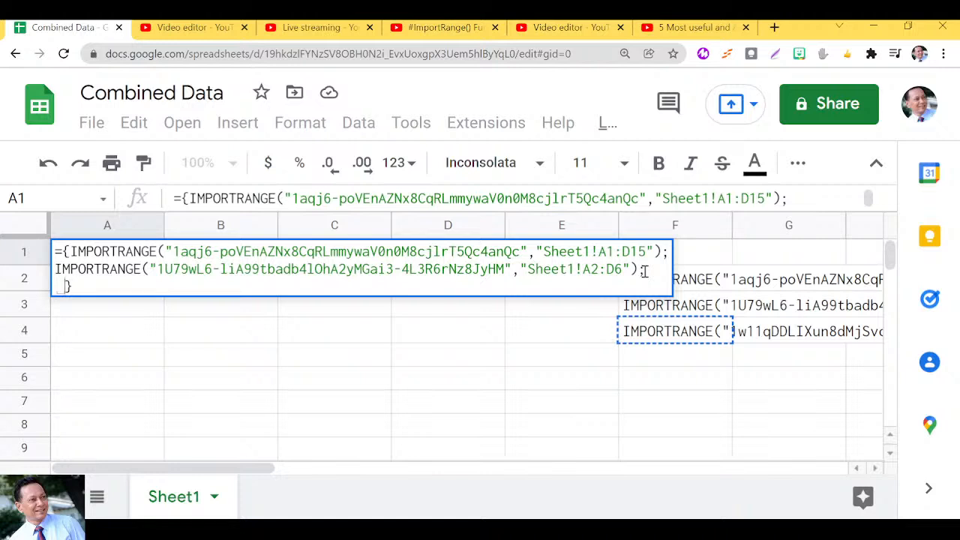
key("ctrl+v")
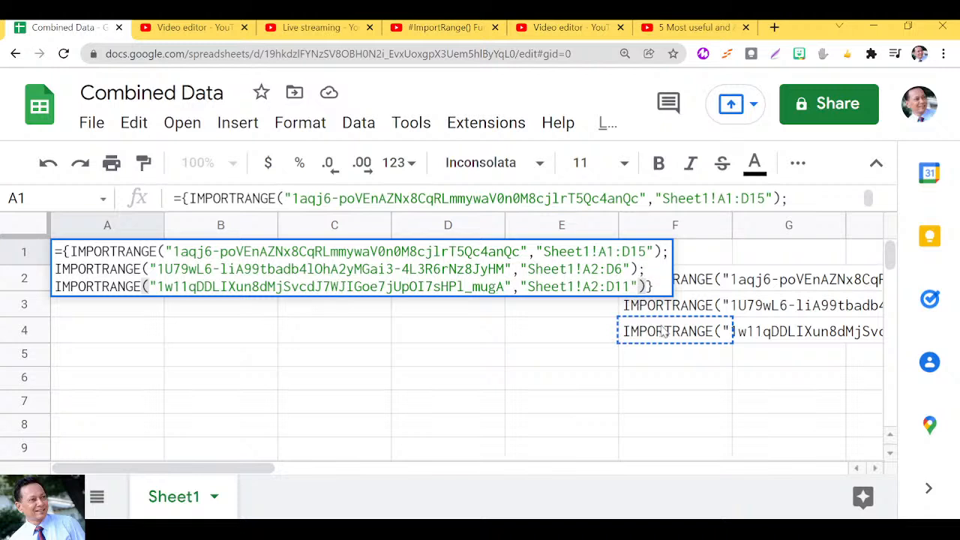
left_click(662, 282)
key("Return")
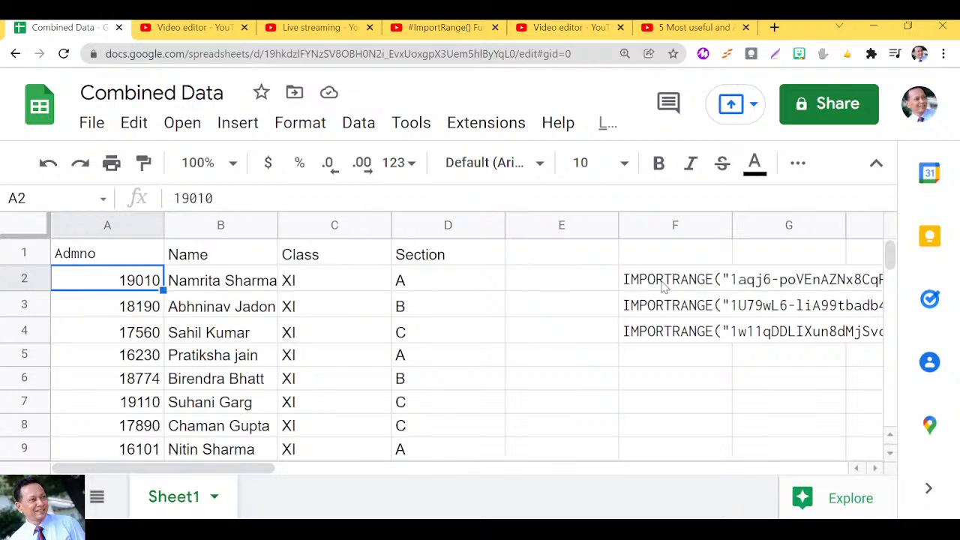
Step: Look through the combined rows in columns A to D to check the data imported from all three files
key("Down")
key("Down")
key("Down")
key("Down")
key("Down")
key("Down")
key("Down")
key("Down")
key("Down")
key("Down")
key("Down")
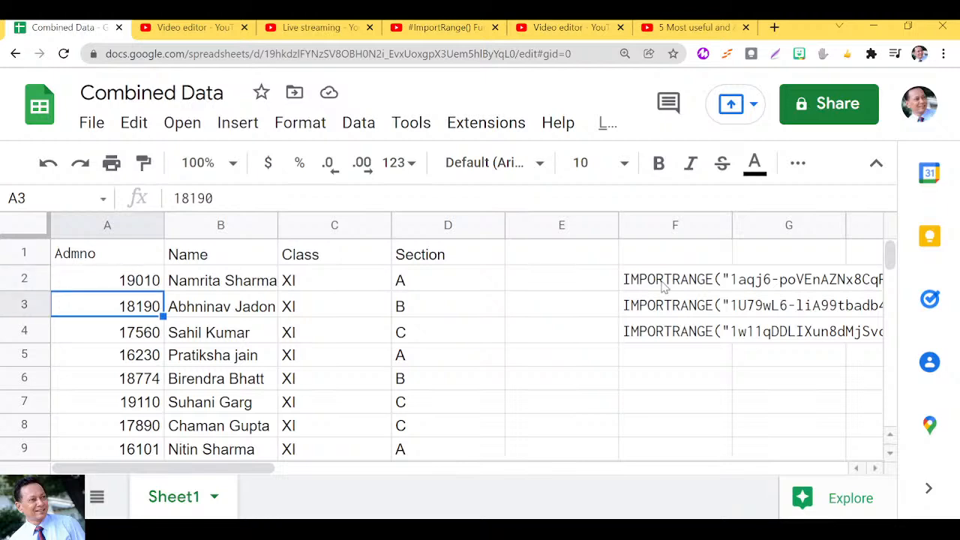
key("Down")
key("Down")
key("Down")
key("Down")
key("Down")
key("Down")
key("Down")
key("Down")
key("Down")
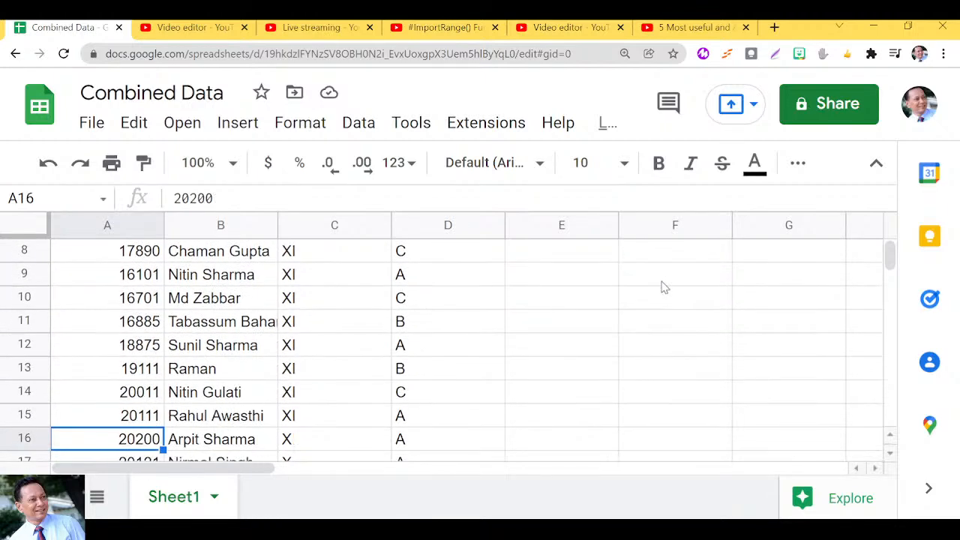
key("Down")
key("Down")
key("Down")
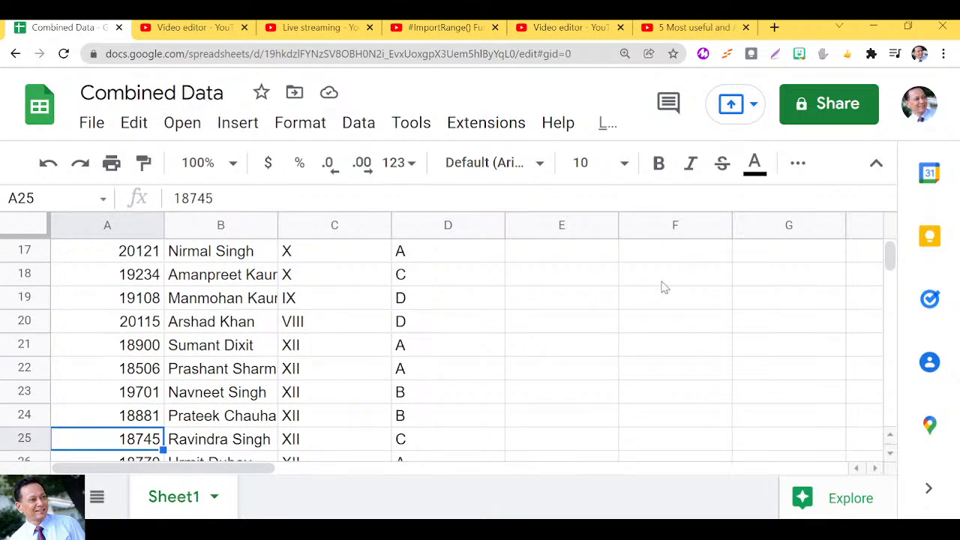
key("Up")
key("Up")
key("Up")
key("Up")
key("Up")
key("Up")
key("Up")
key("Up")
key("Up")
key("Up")
key("Up")
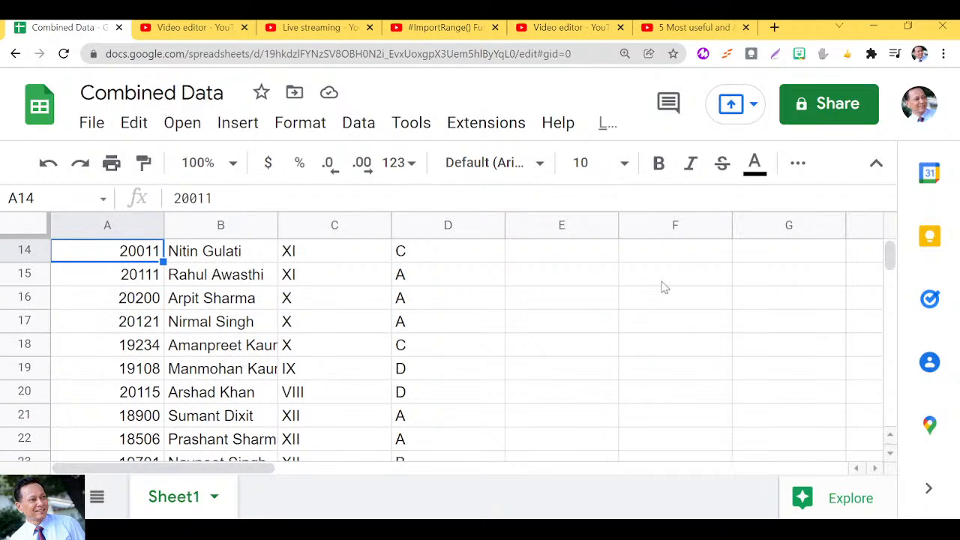
Step: Remove the end row from the first IMPORTRANGE's range in A1's formula so it reads Sheet1!A1:D
key("Down")
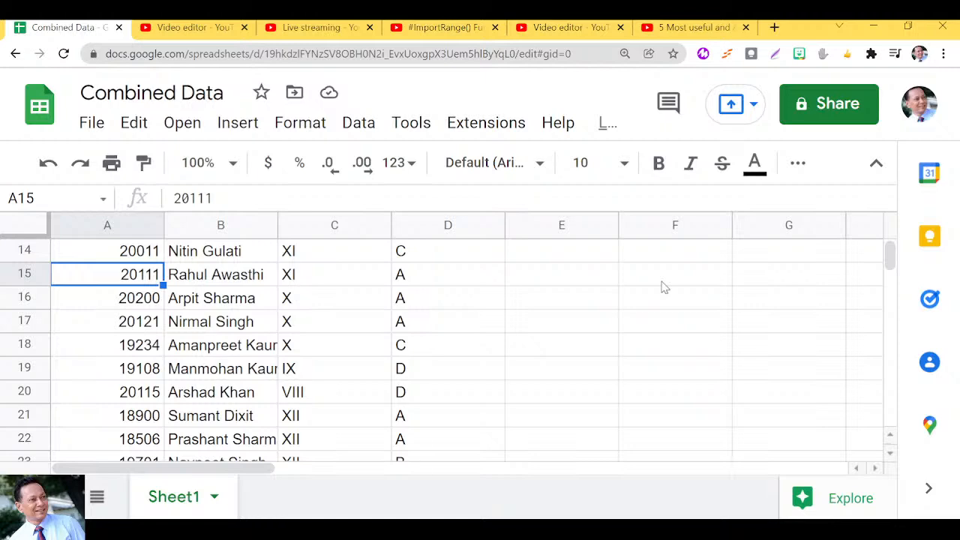
key("Up")
key("Up")
key("Up")
key("Up")
key("Up")
key("Up")
key("Up")
key("Up")
key("Up")
key("Up")
key("Up")
key("Up")
key("Up")
key("Up")
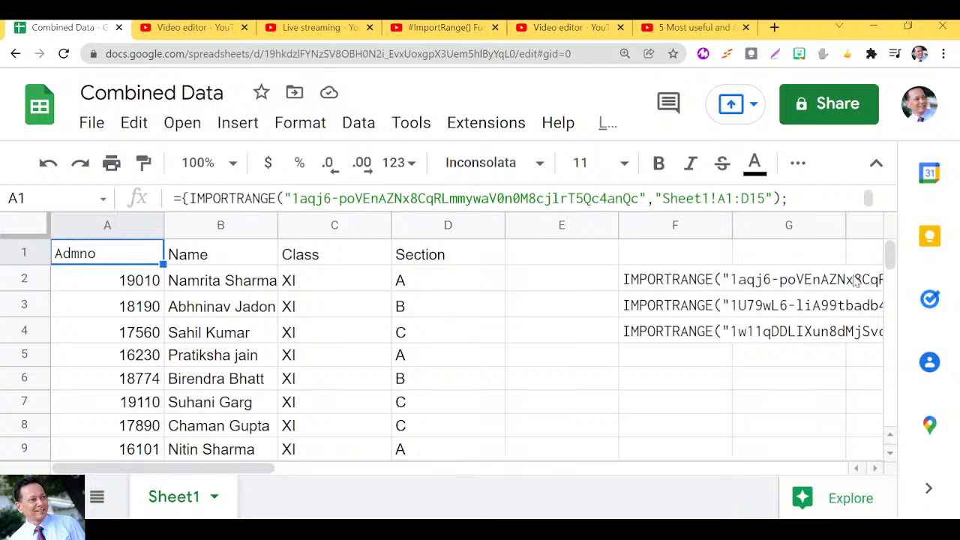
left_click(764, 198)
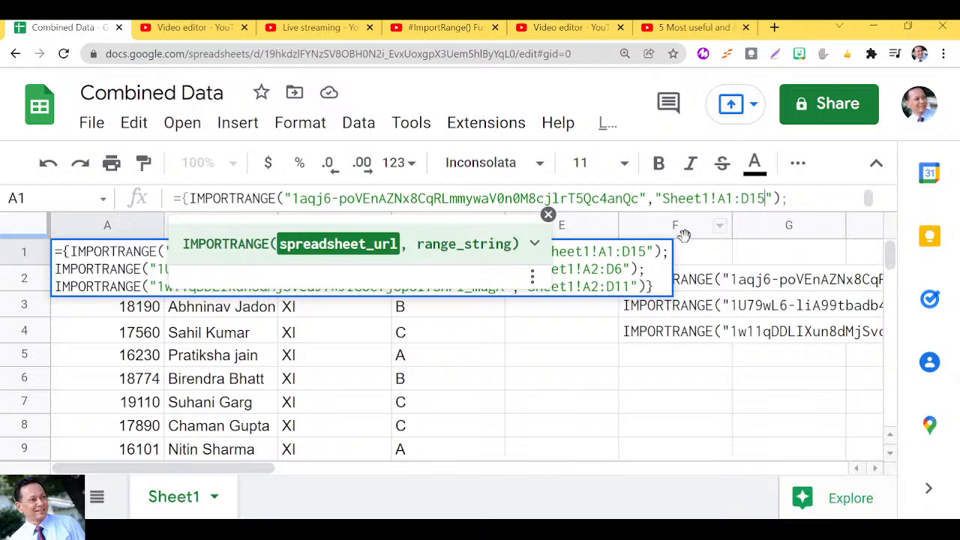
left_click(645, 252)
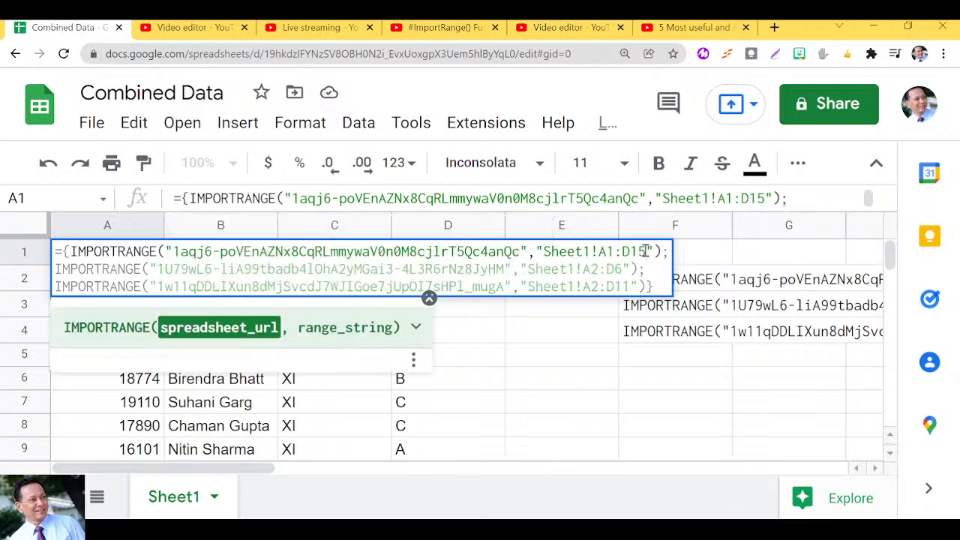
left_click_drag(645, 251, 630, 251)
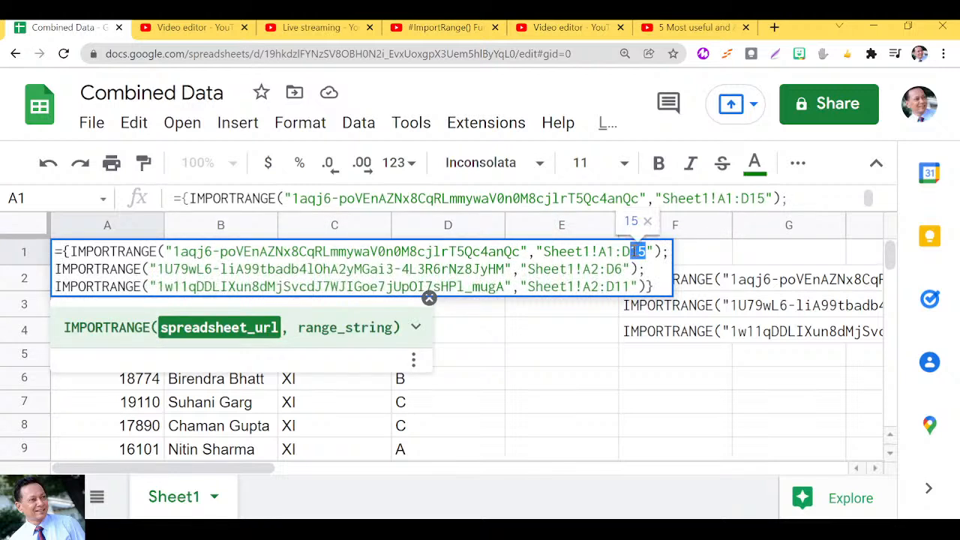
key("BackSpace")
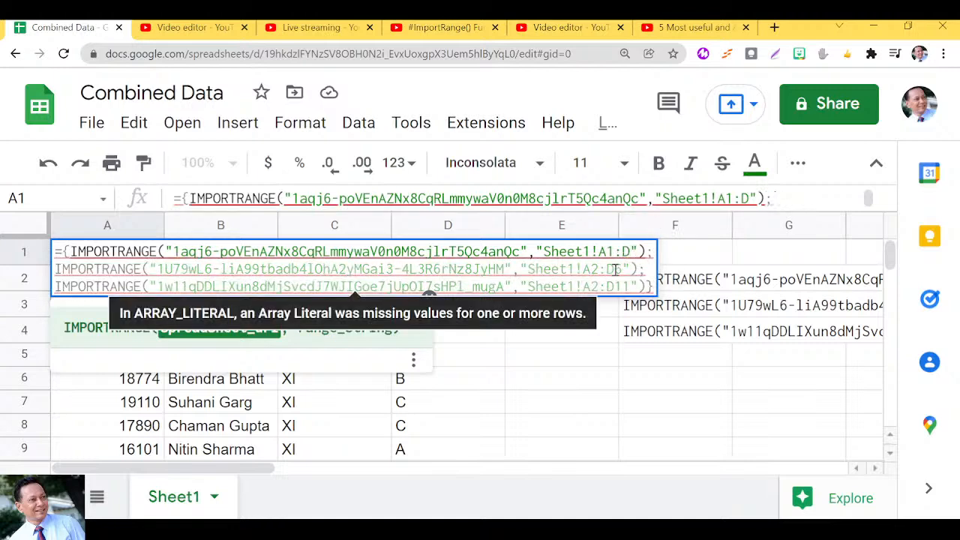
Step: Change the second and third IMPORTRANGE ranges in A1's formula to the open-ended Sheet1!A2:D and commit the formula
left_click(621, 268)
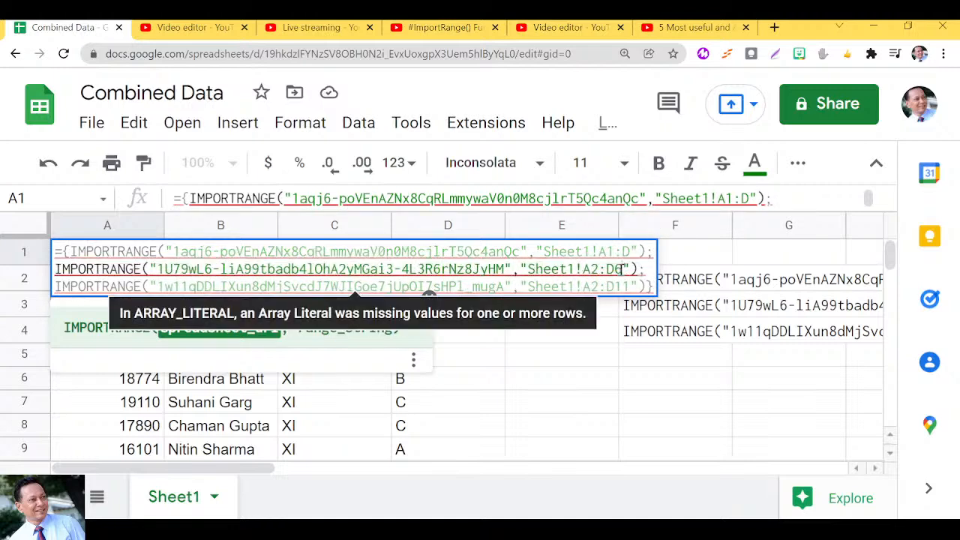
key("BackSpace")
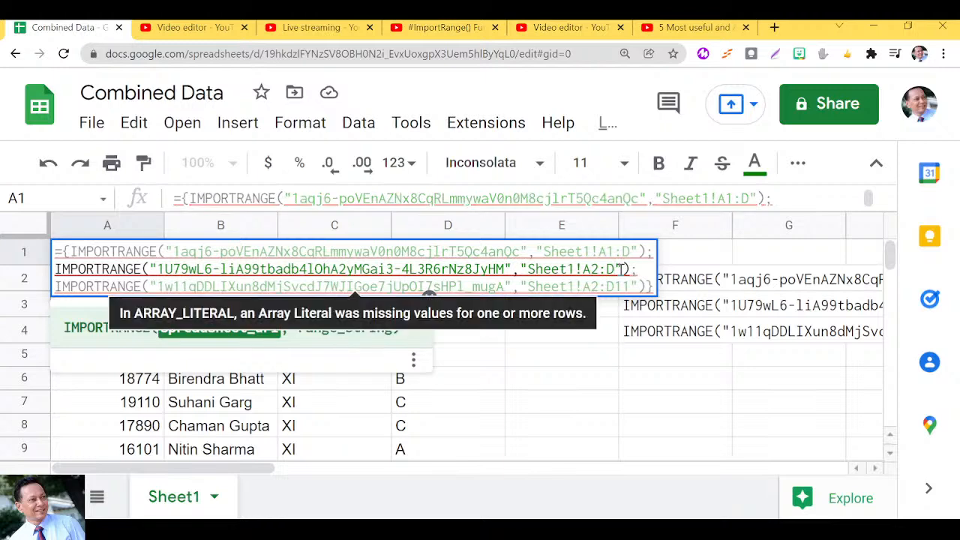
left_click(627, 287)
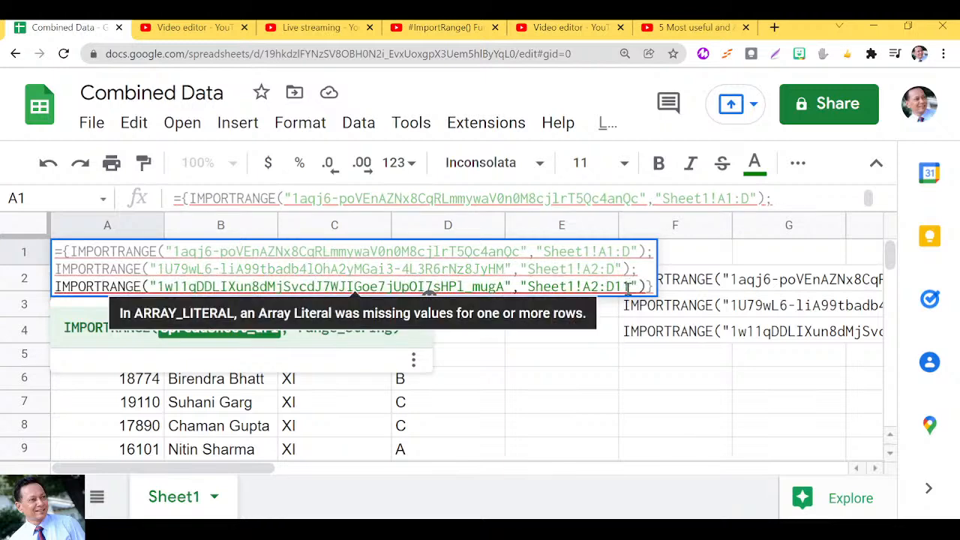
key("BackSpace")
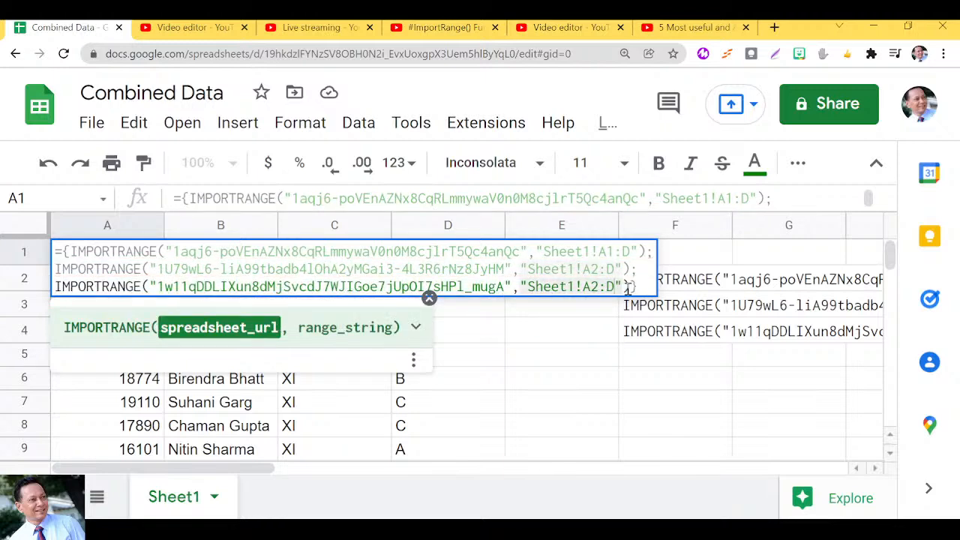
key("Return")
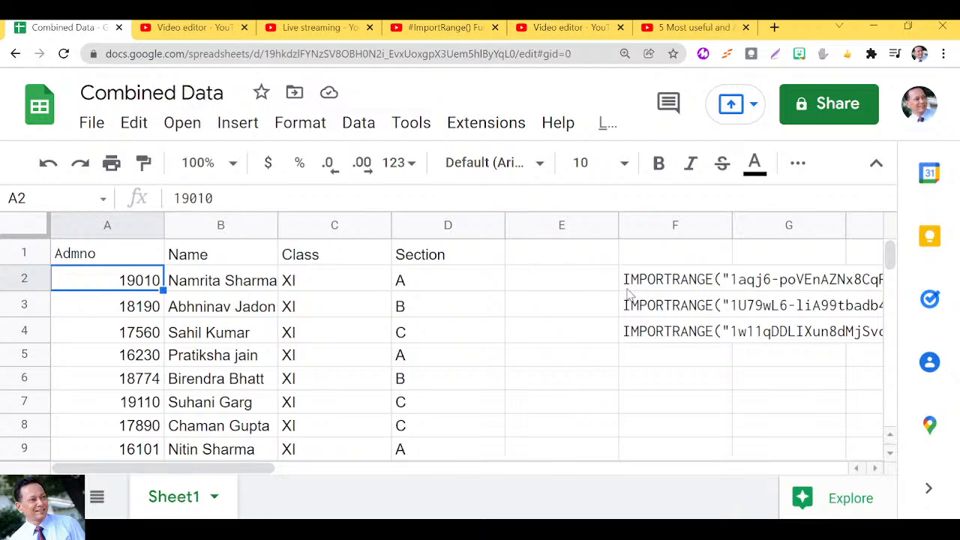
Step: Check column A down to the last row imported from the first file and the row directly below it
key("Down")
key("Down")
key("Down")
key("Down")
key("Down")
key("Down")
key("Down")
key("Down")
key("Down")
key("Down")
key("Down")
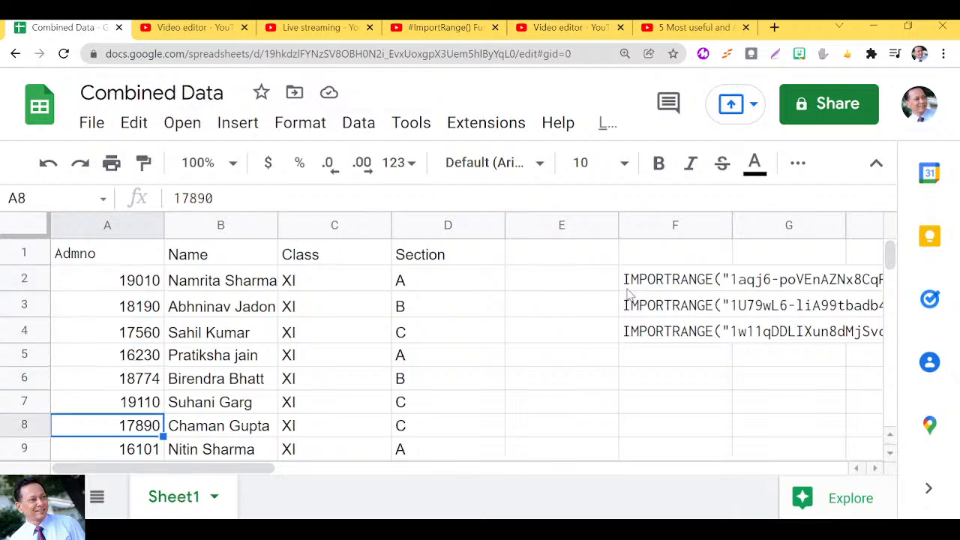
key("Down")
key("Down")
key("Down")
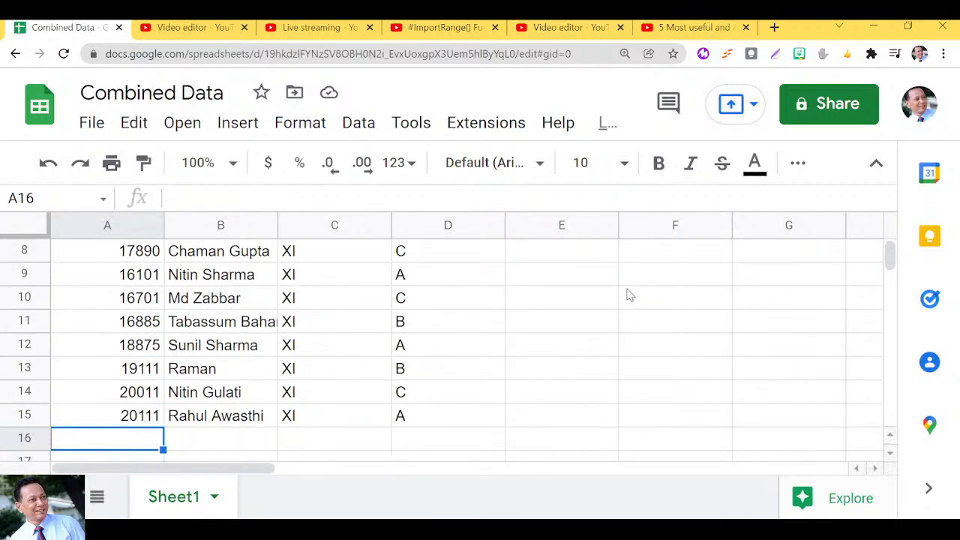
key("Up")
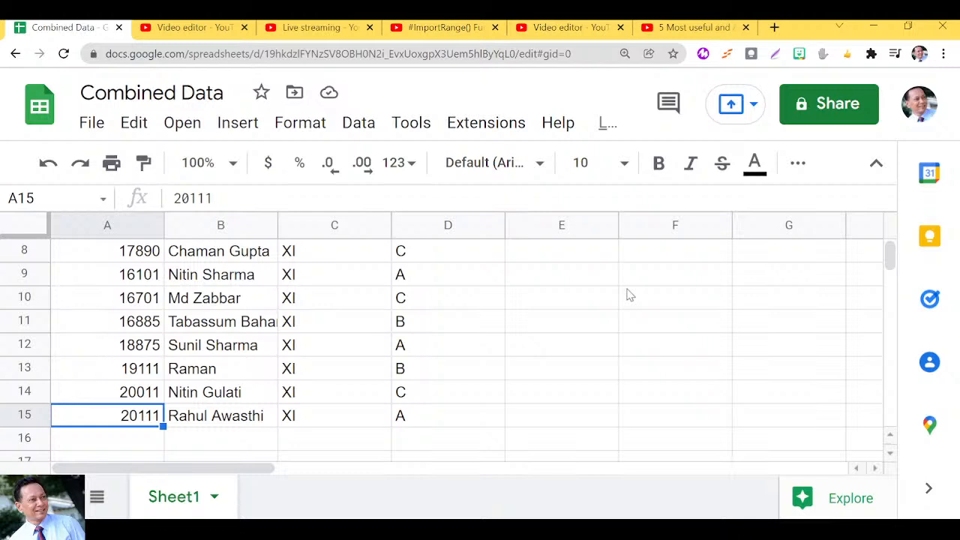
key("Down")
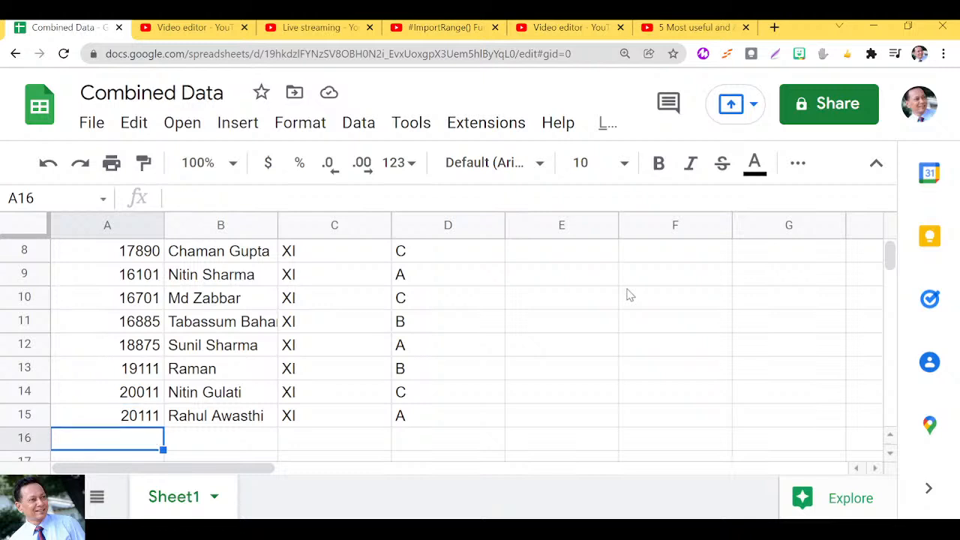
Step: Jump past the empty rows in column A to locate the data blocks from the second and third files
key("ctrl+Down")
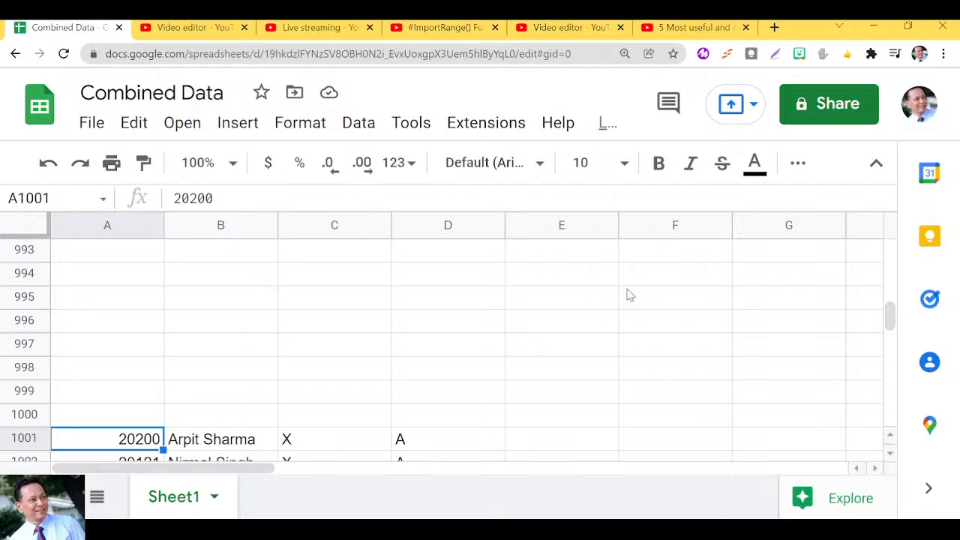
key("Down")
key("Down")
key("Down")
key("Down")
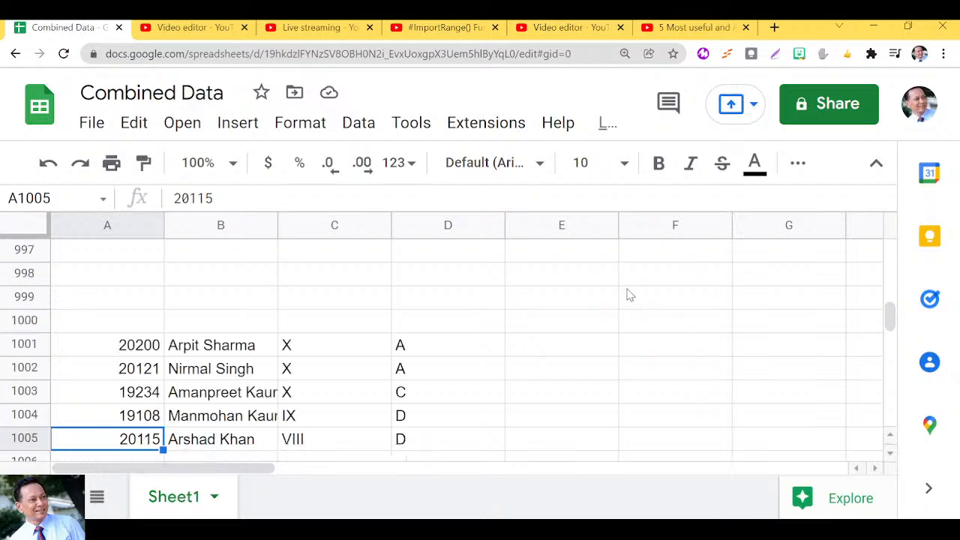
key("ctrl+Down")
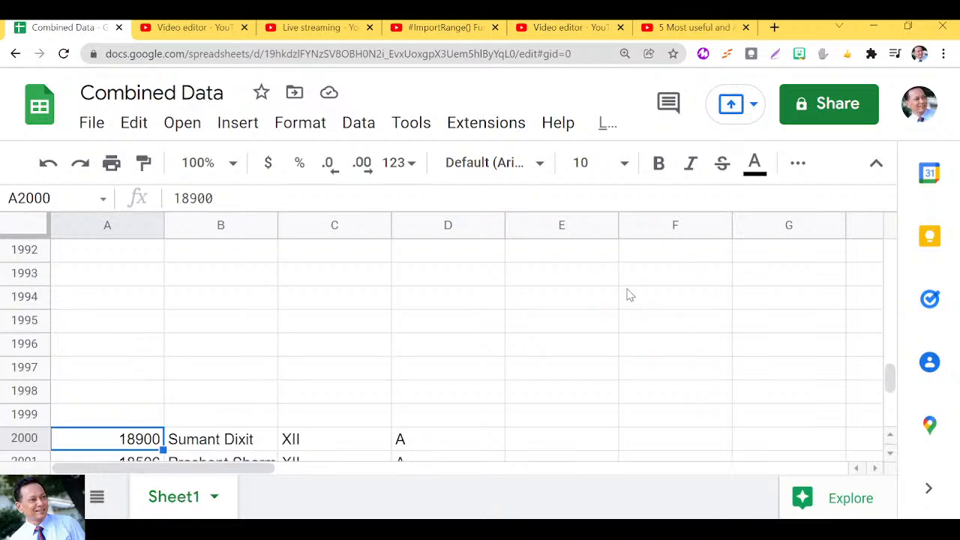
key("Up")
key("Up")
key("Up")
key("Up")
key("Up")
key("Up")
key("Up")
key("Up")
key("Up")
key("Up")
key("Up")
key("Up")
key("Up")
key("Up")
key("Up")
key("Up")
key("Up")
key("Up")
key("Up")
key("Up")
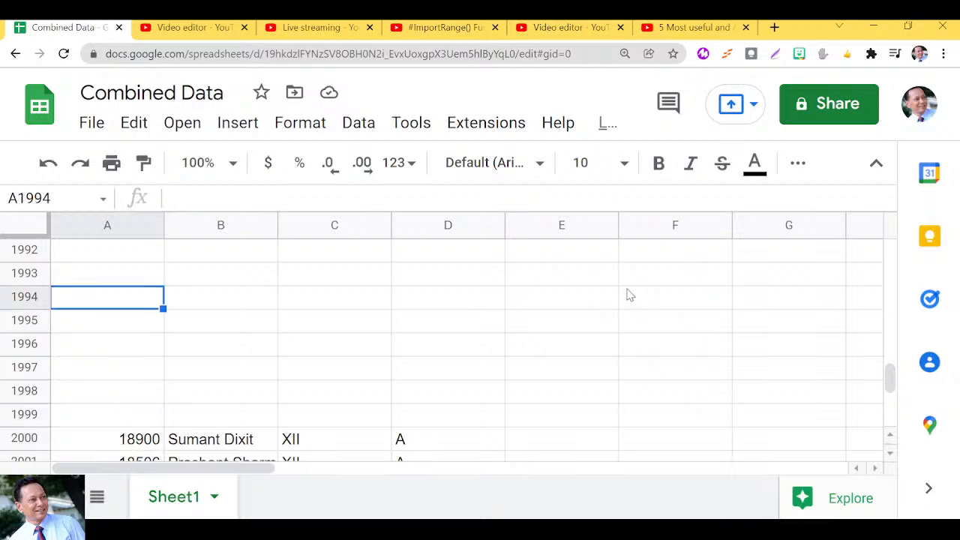
key("Up")
key("Up")
key("Up")
key("Up")
key("Up")
key("Up")
key("Up")
key("Up")
key("Up")
key("Up")
key("Up")
key("Up")
key("Up")
key("Up")
key("Up")
key("Up")
key("Up")
key("Up")
key("Up")
key("Up")
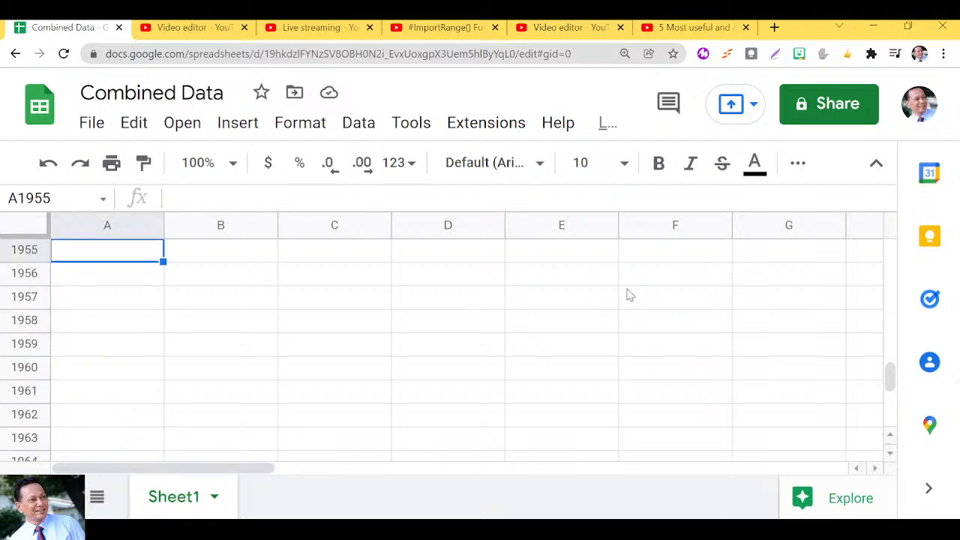
key("Up")
key("Up")
key("Up")
key("Up")
key("Up")
key("Up")
key("Up")
key("Up")
key("Up")
key("Up")
key("Up")
key("Up")
key("Up")
key("Up")
key("Up")
key("Up")
key("Up")
key("Up")
key("Up")
key("Up")
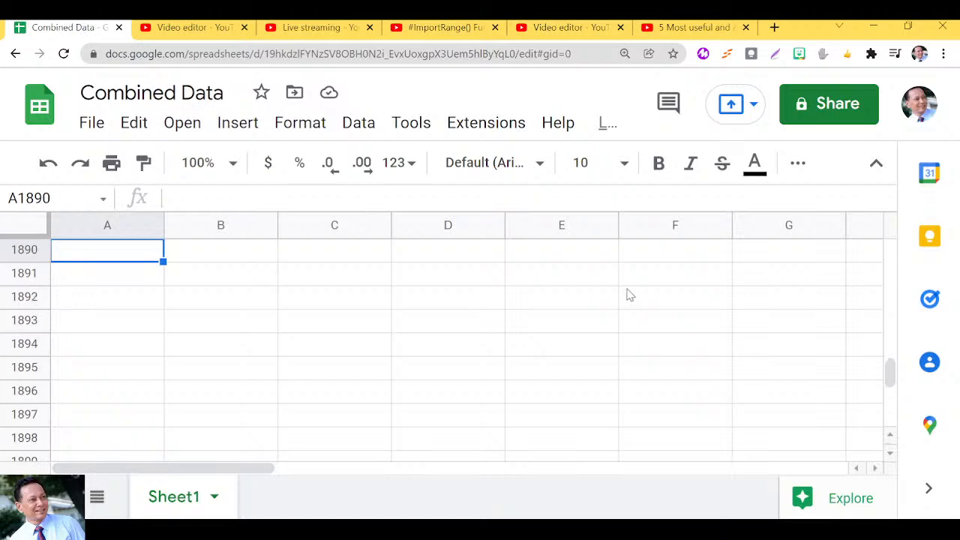
key("Up")
key("Up")
key("Up")
key("Up")
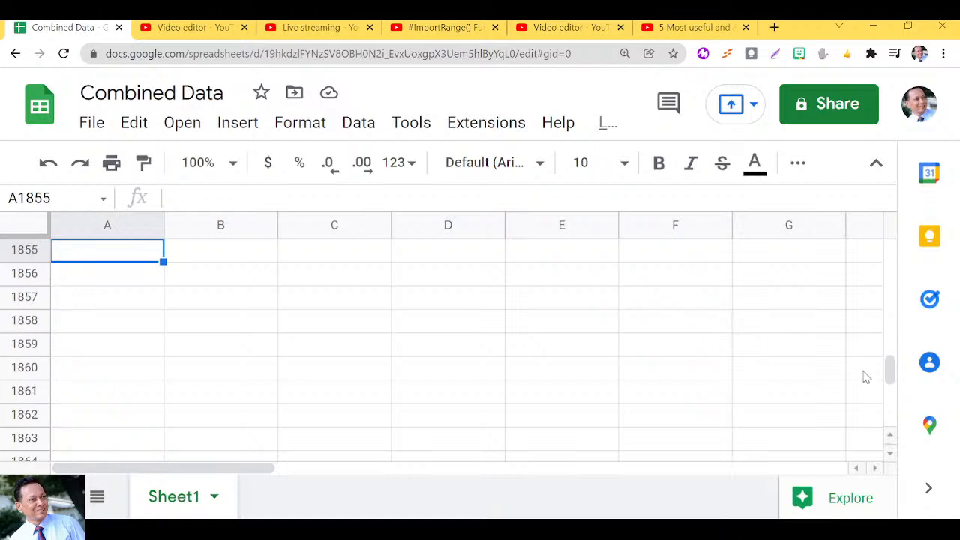
Step: Open A1's formula for editing and insert "query(" between the equals sign and the opening brace
left_click_drag(889, 378, 888, 251)
left_click(869, 253)
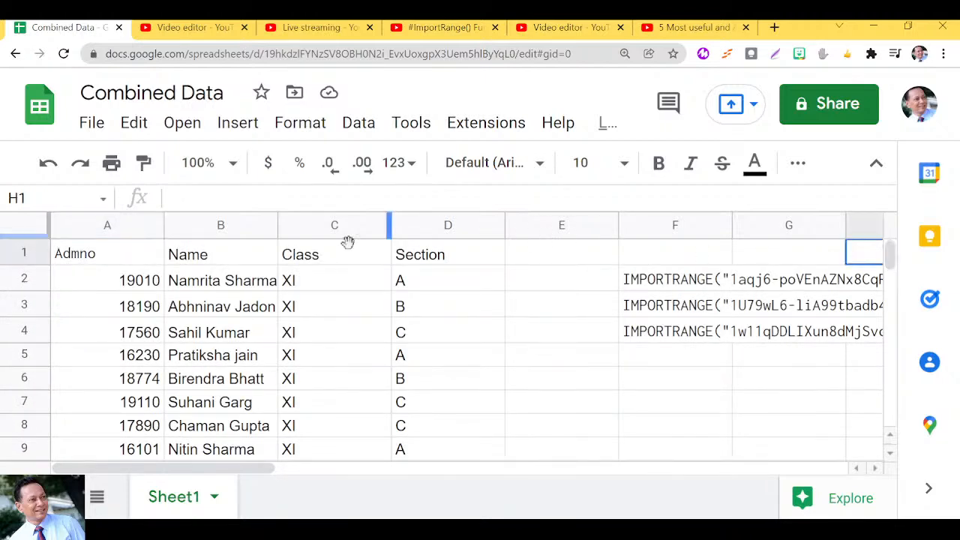
double_click(93, 255)
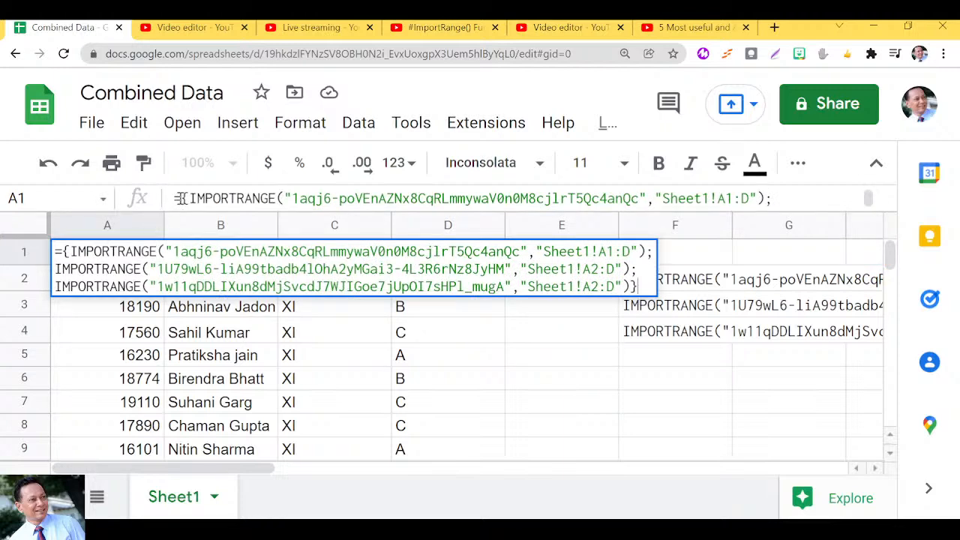
left_click(181, 198)
type("query")
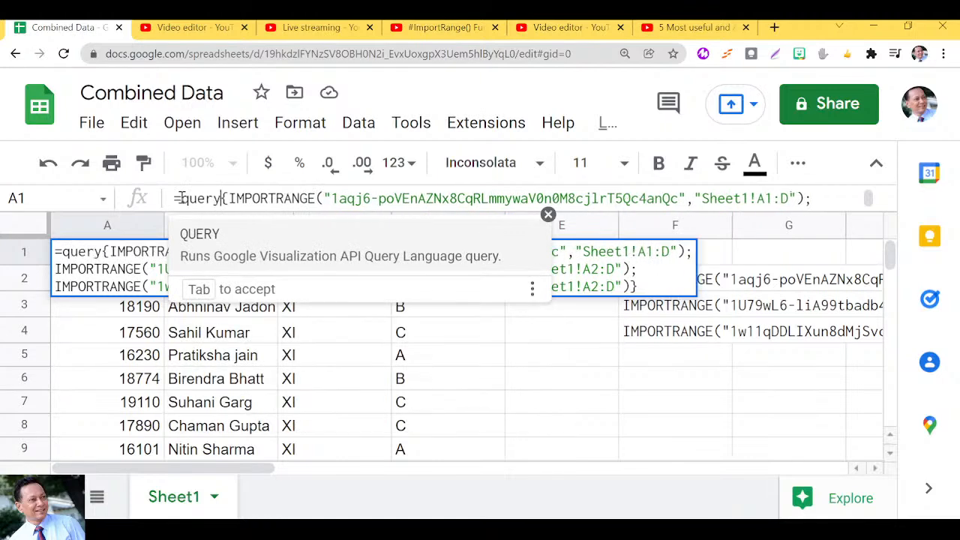
type("(")
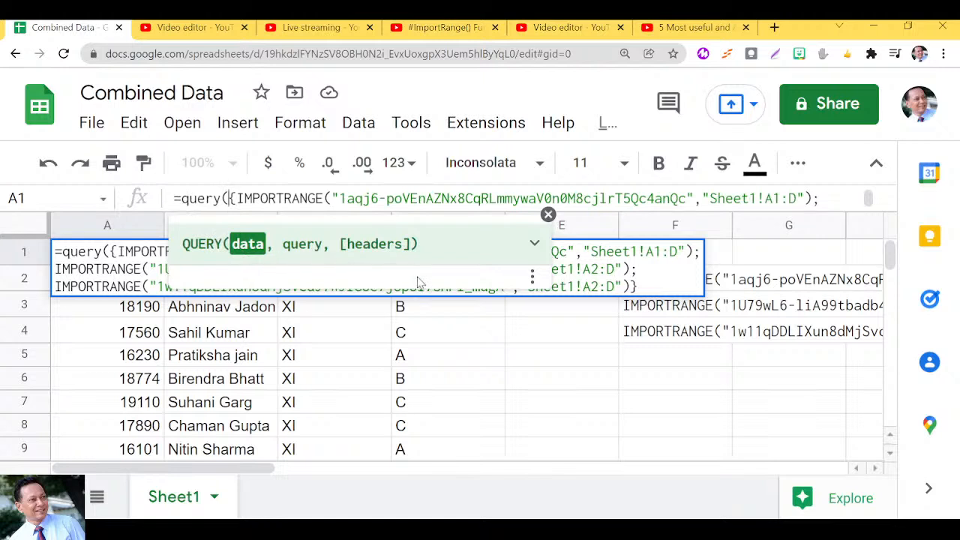
Step: Add the query argument "Select * where Col1 is not null" after the closing brace in A1's formula
left_click(636, 286)
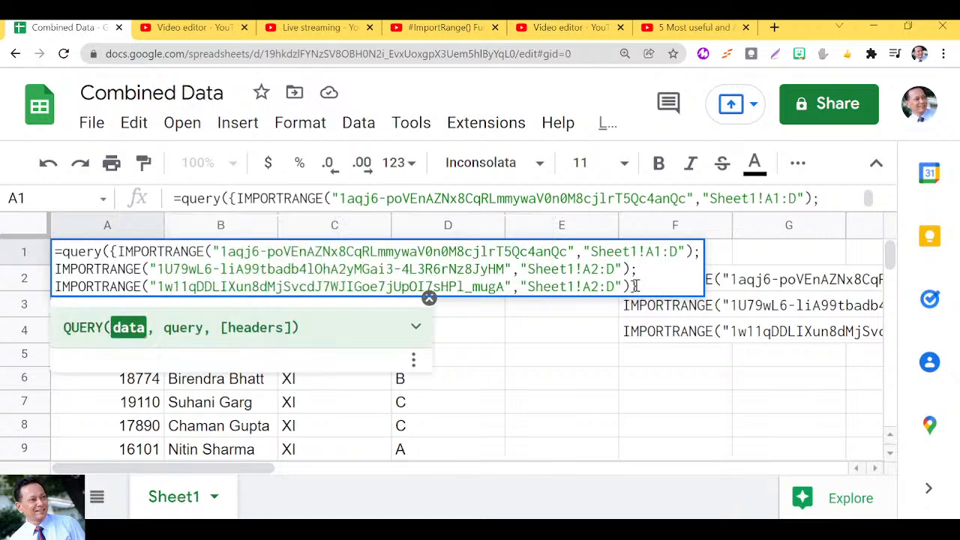
type(",")
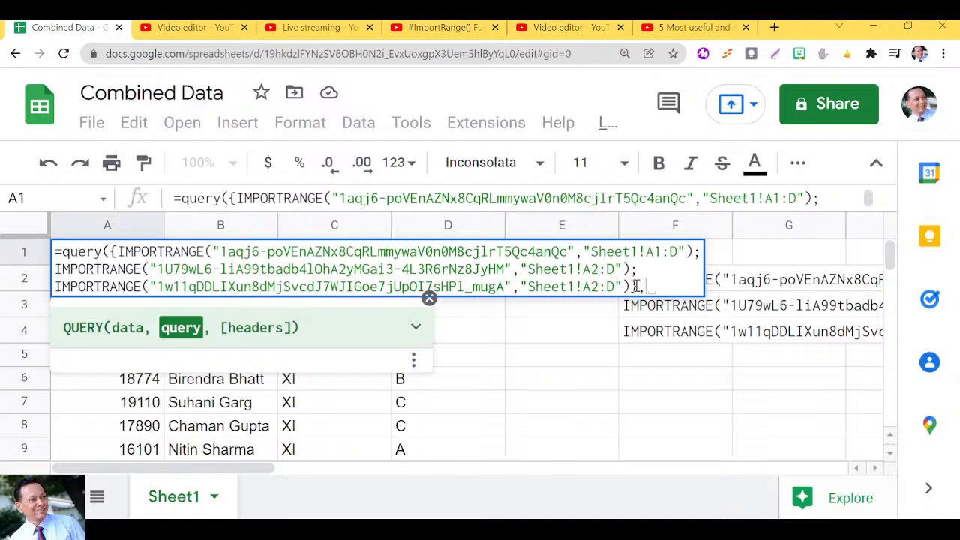
type("\"Select *")
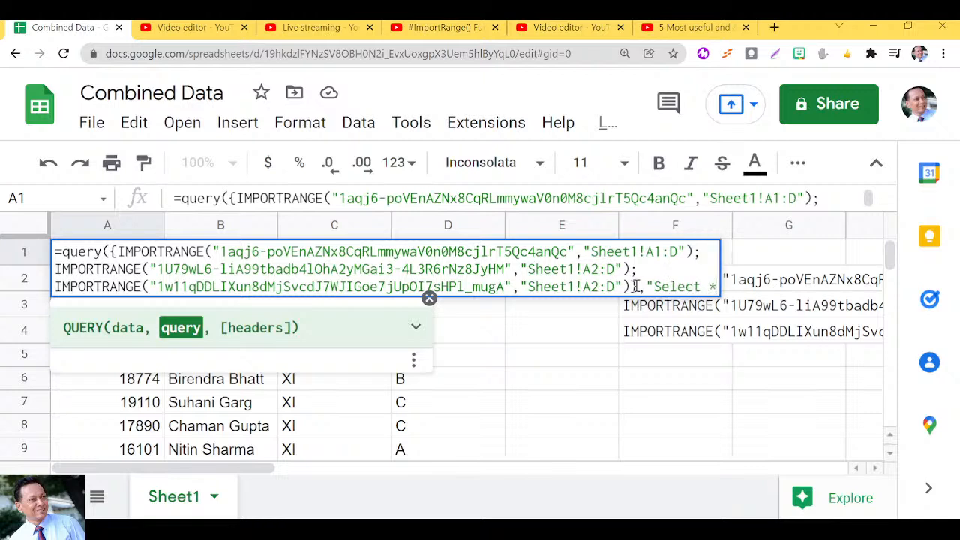
type(" whe")
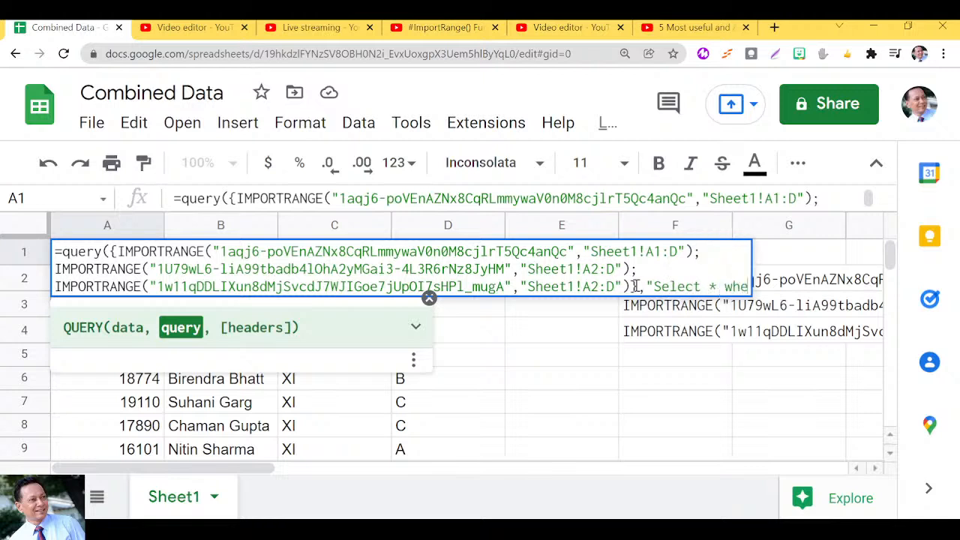
type("re Col1")
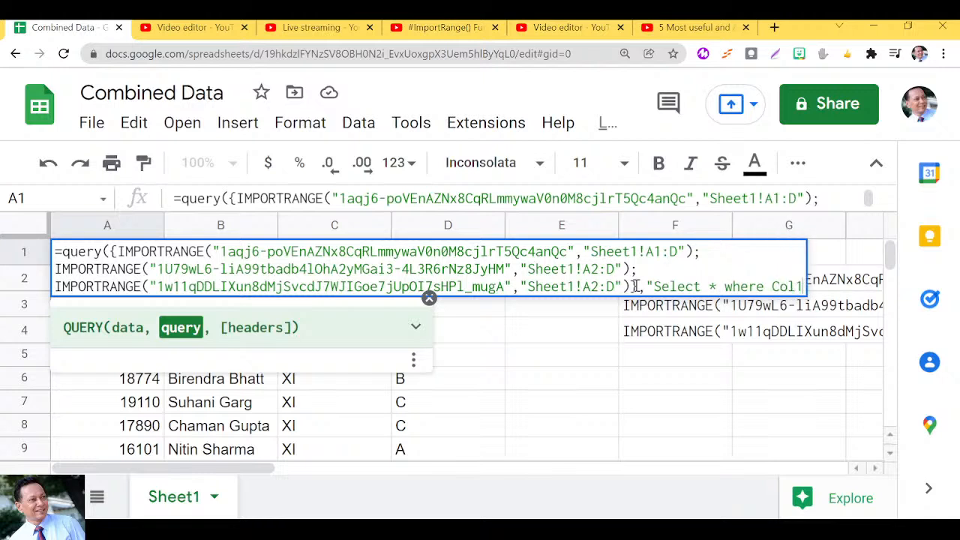
type(" i")
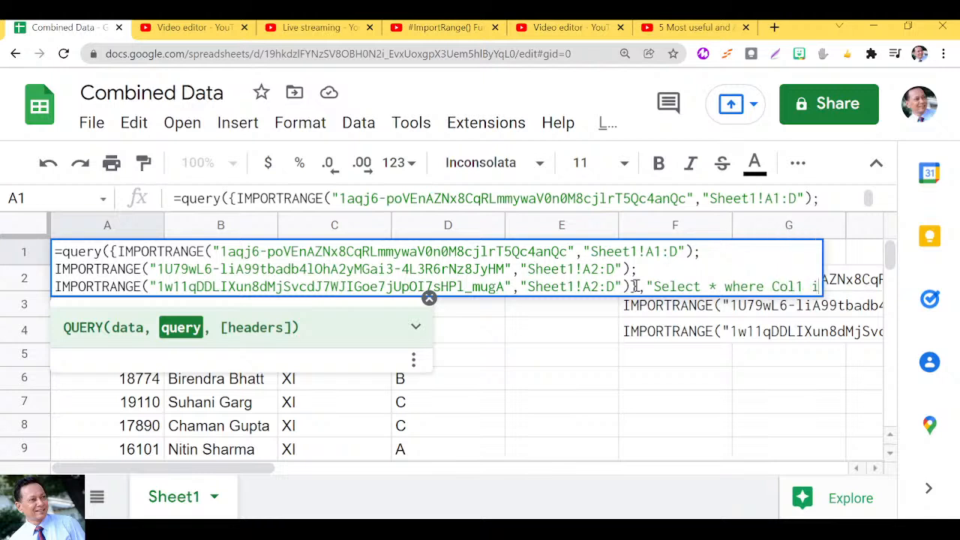
type("s not null")
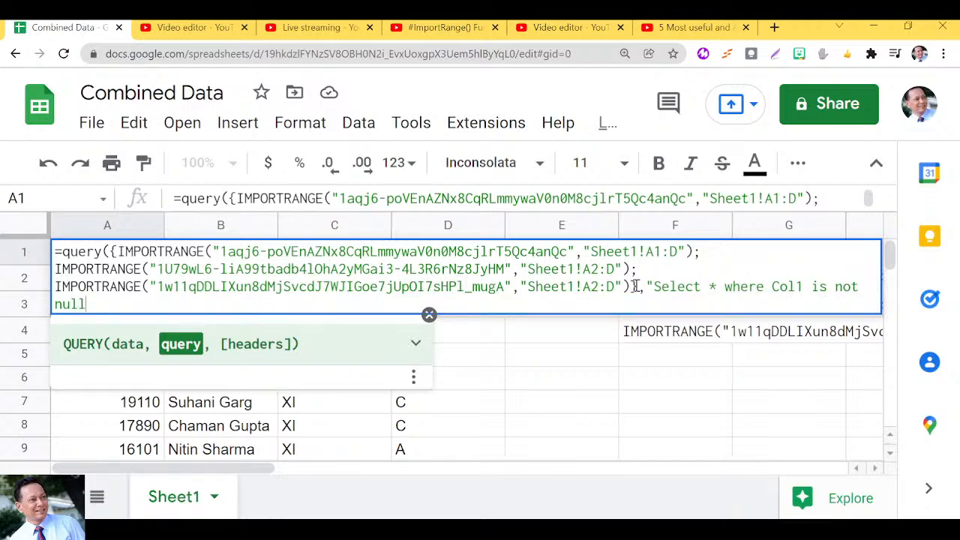
type("\"")
Step: Set the QUERY headers argument to 0, close the function's parenthesis and commit the formula in A1
type(",")
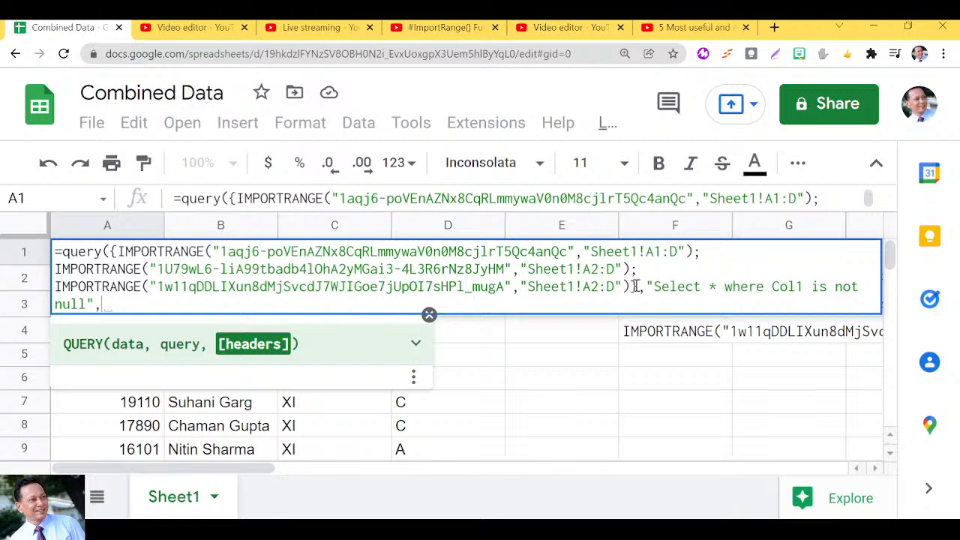
type("0")
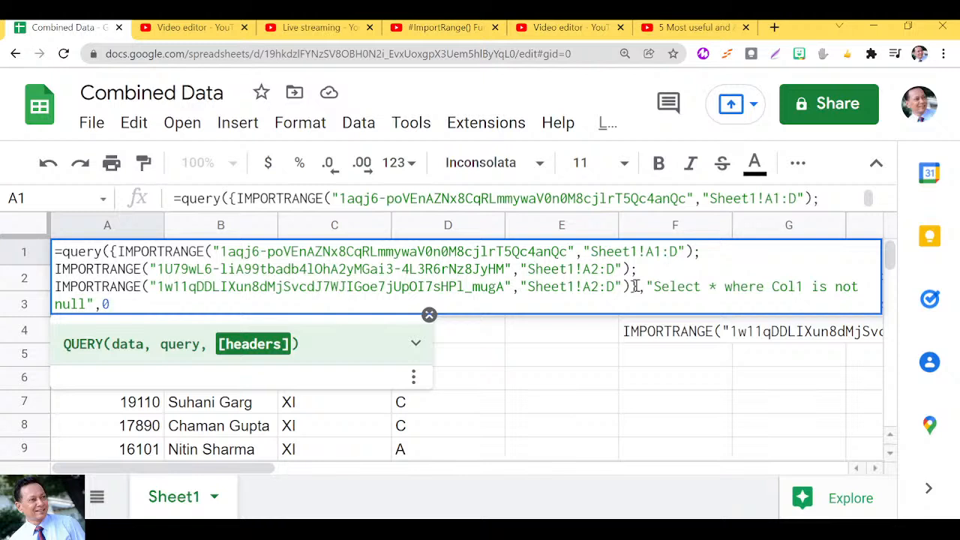
type(")")
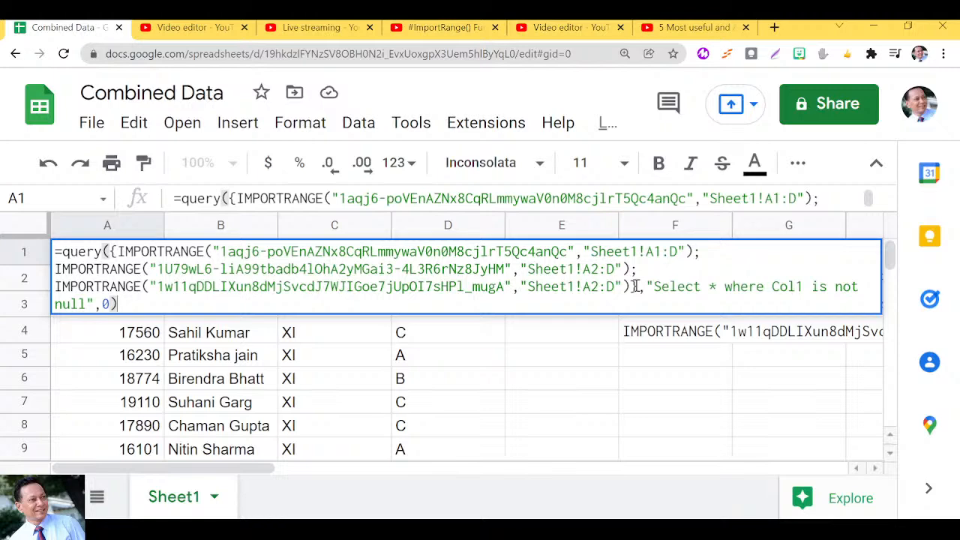
key("Return")
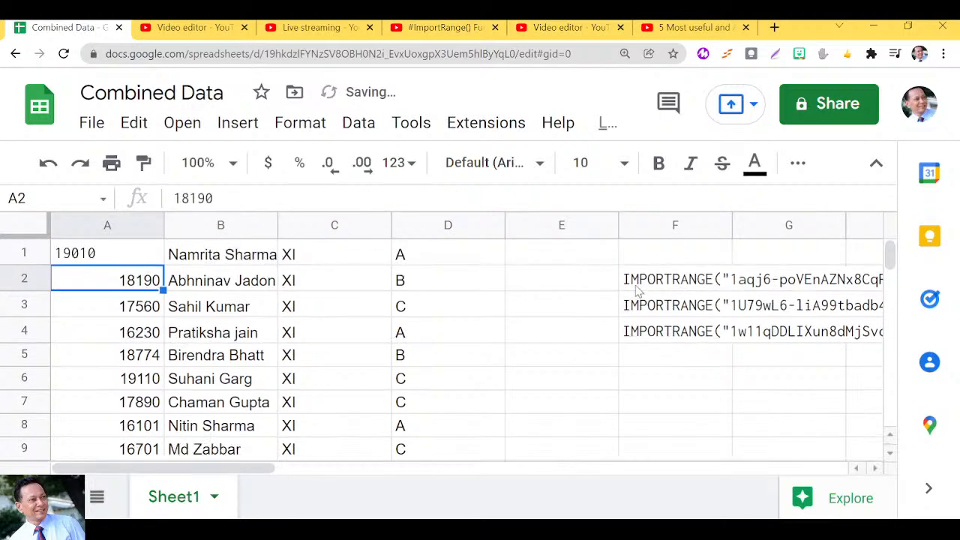
Step: Examine column A row by row from A2 down to A23 for blank rows between the imported data blocks
key("Down")
key("Down")
key("Down")
key("Down")
key("Down")
key("Down")
key("Down")
key("Down")
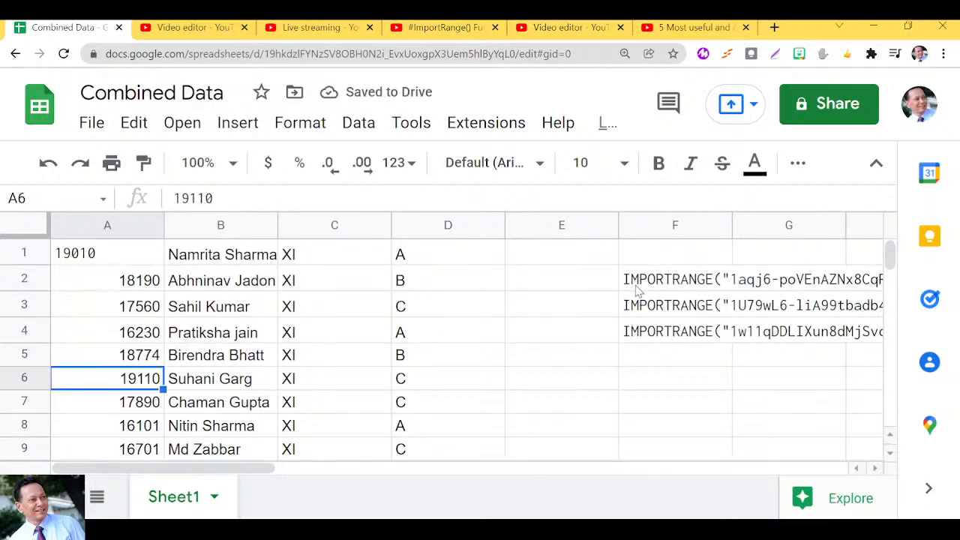
key("Down")
key("Down")
key("Down")
key("Down")
key("Down")
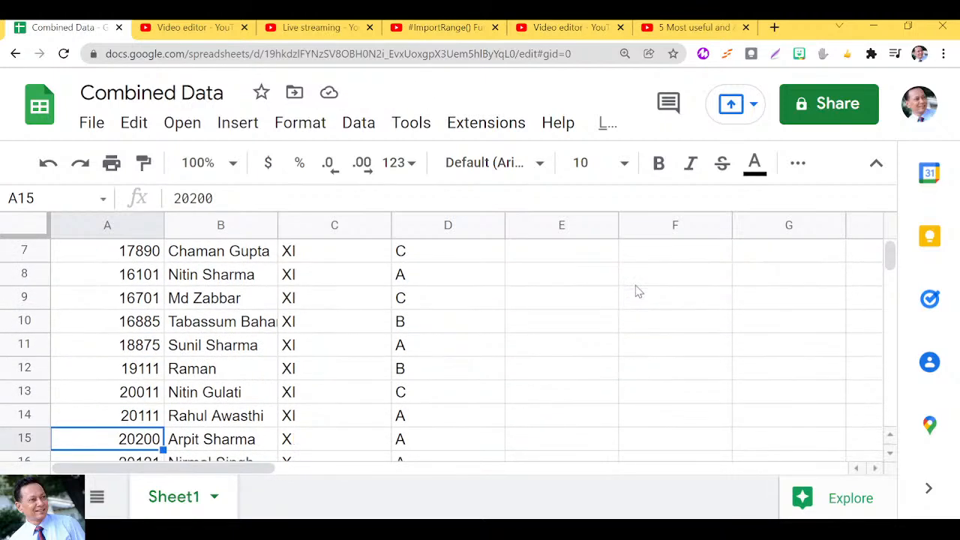
key("Down")
key("Down")
key("Down")
key("Down")
key("Down")
key("Down")
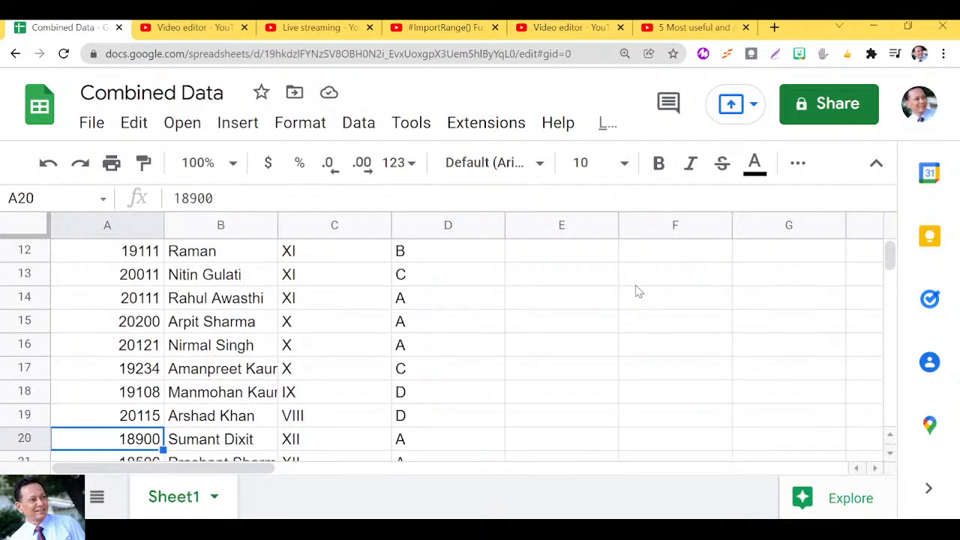
key("Down")
key("Down")
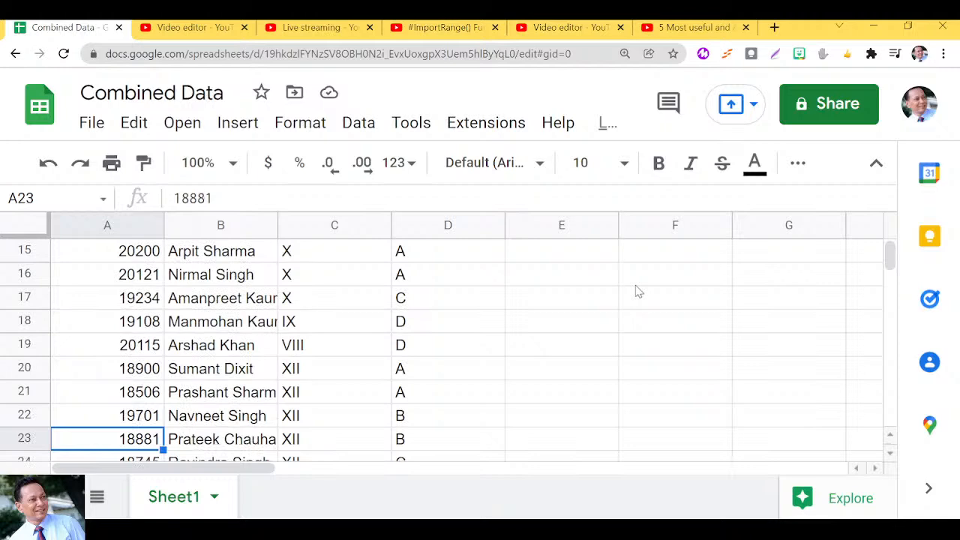